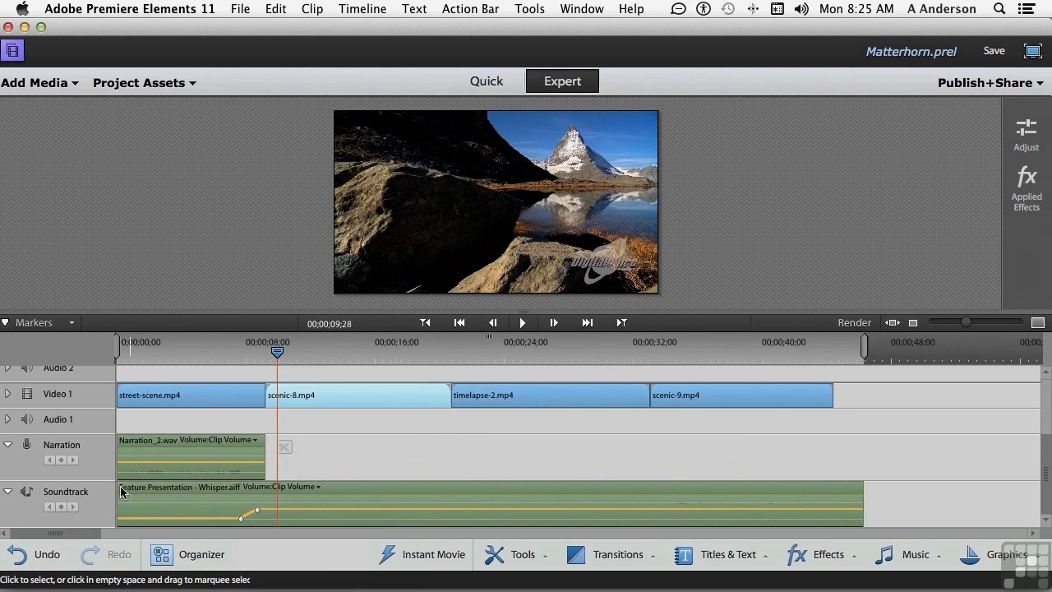
- Collapse the Narration and Soundtrack tracks and open the Animated Objects graphics collection
{"action": "left_click", "coordinate": [7, 447]}
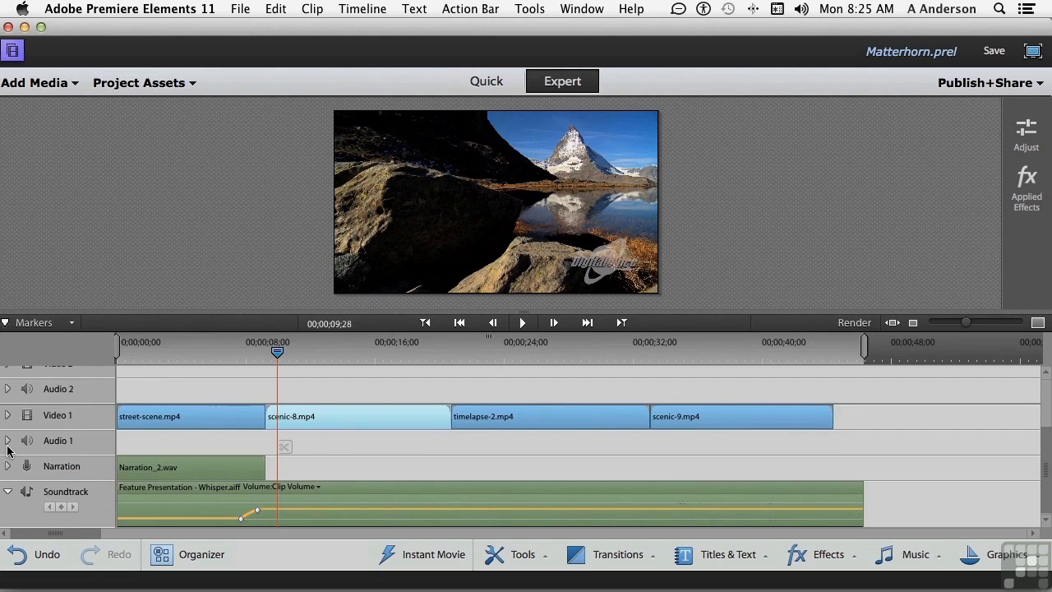
{"action": "left_click", "coordinate": [8, 492]}
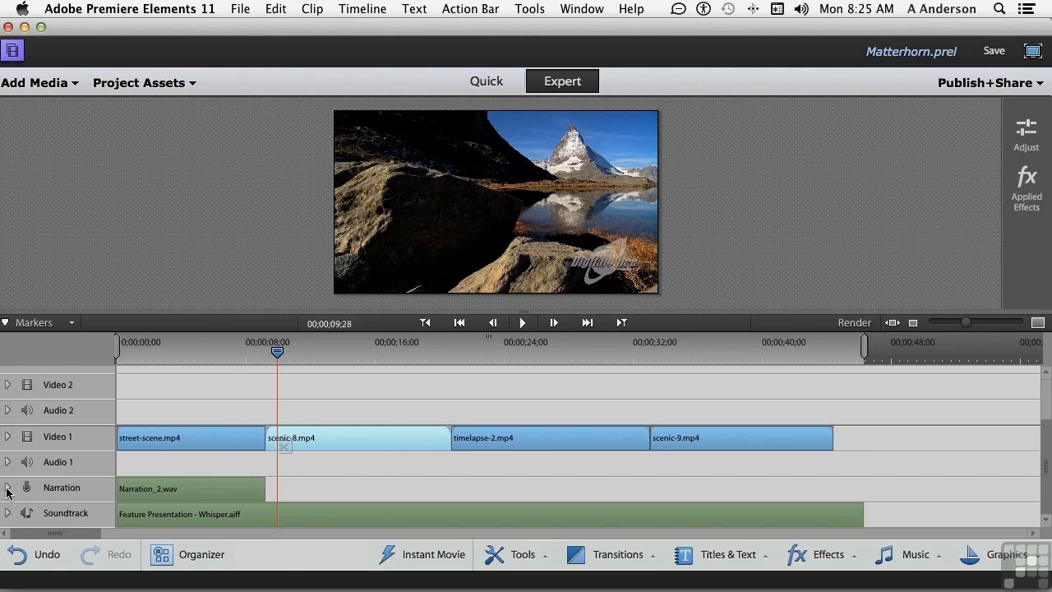
{"action": "left_click", "coordinate": [987, 552]}
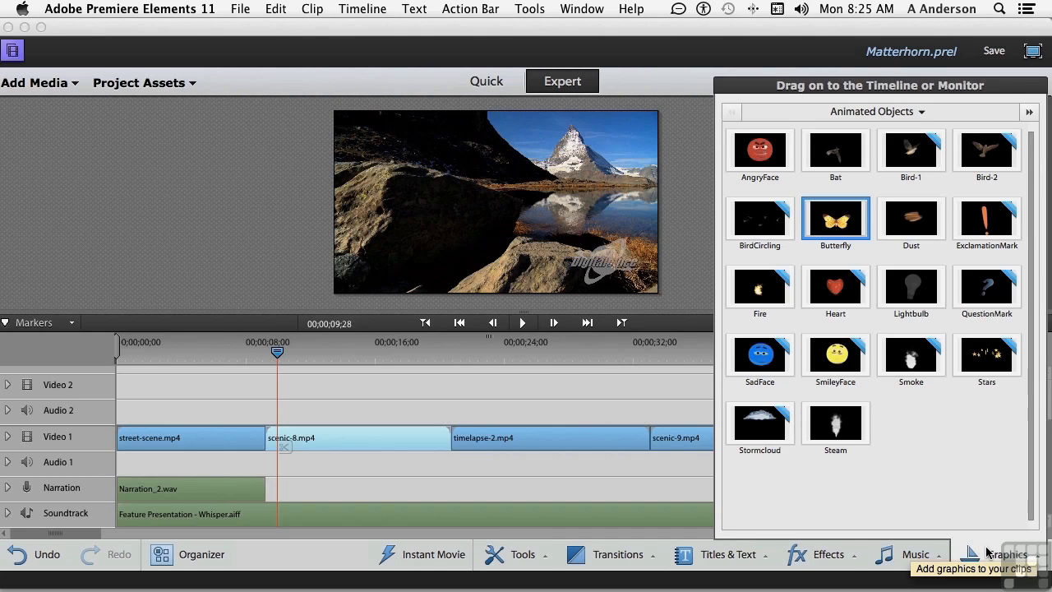
- Browse Animals Birds and Insects, switch back to Animated Objects, then close the Graphics panel
{"action": "left_click", "coordinate": [987, 552]}
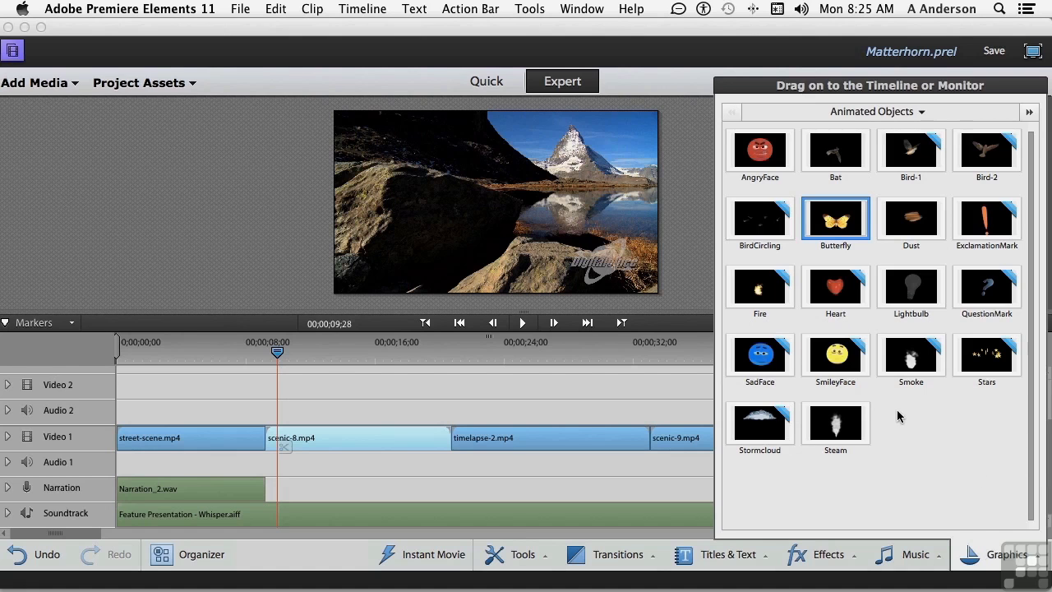
{"action": "left_click", "coordinate": [913, 116]}
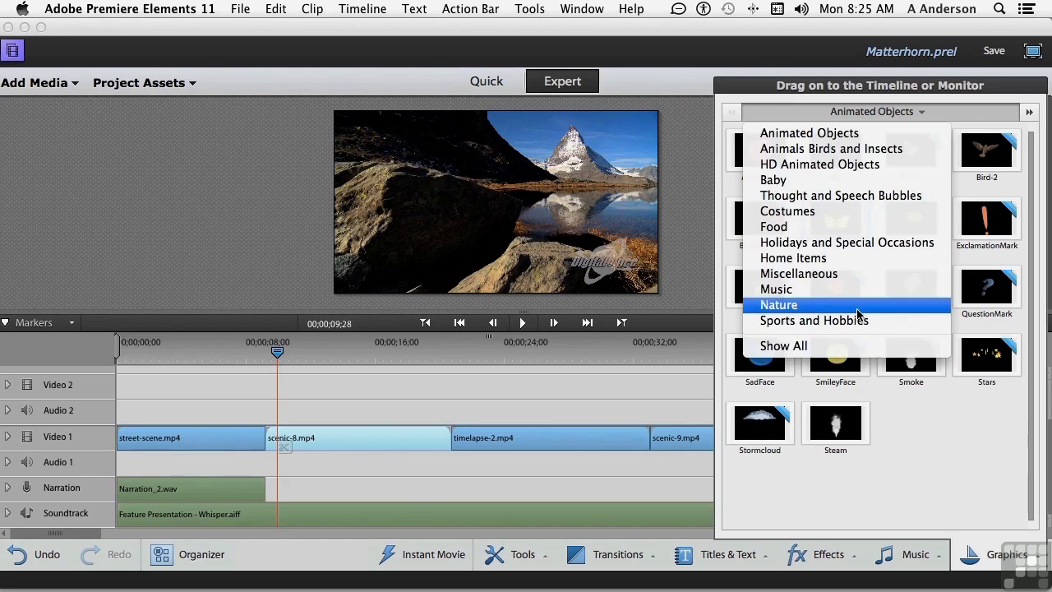
{"action": "left_click", "coordinate": [839, 151]}
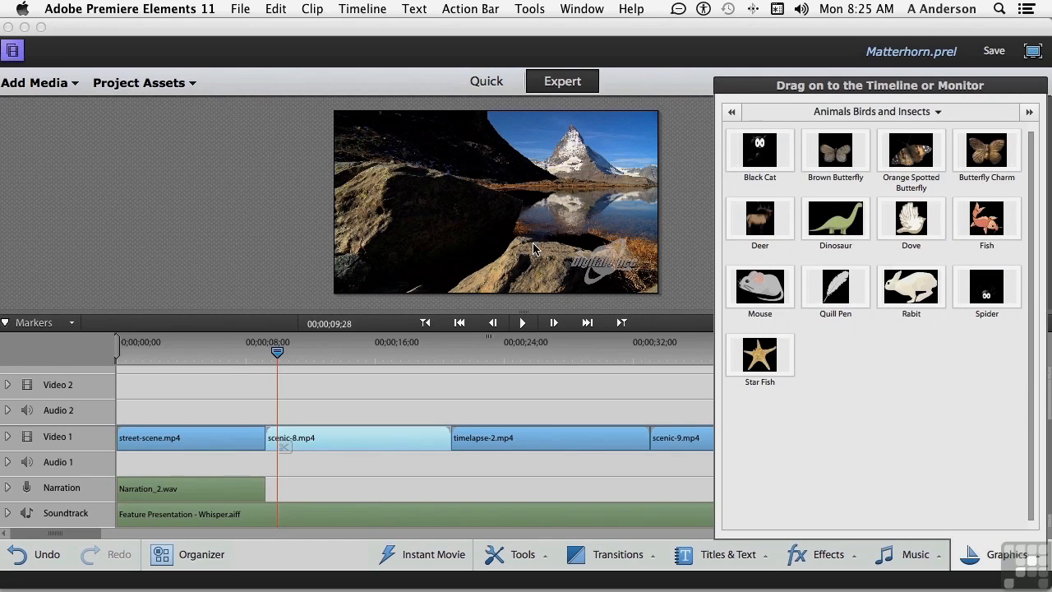
{"action": "left_click", "coordinate": [835, 111]}
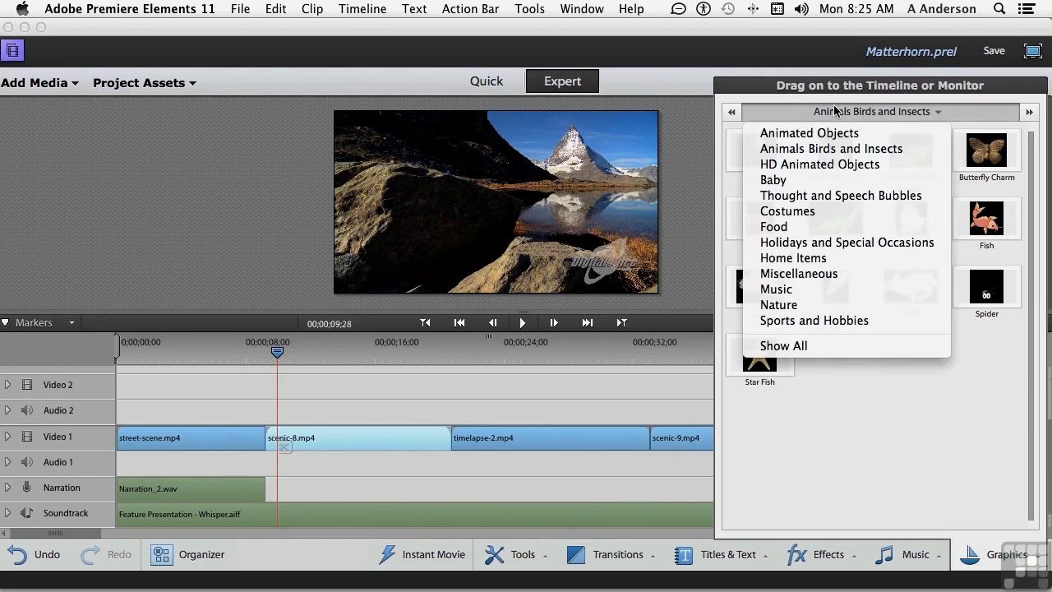
{"action": "left_click", "coordinate": [830, 134]}
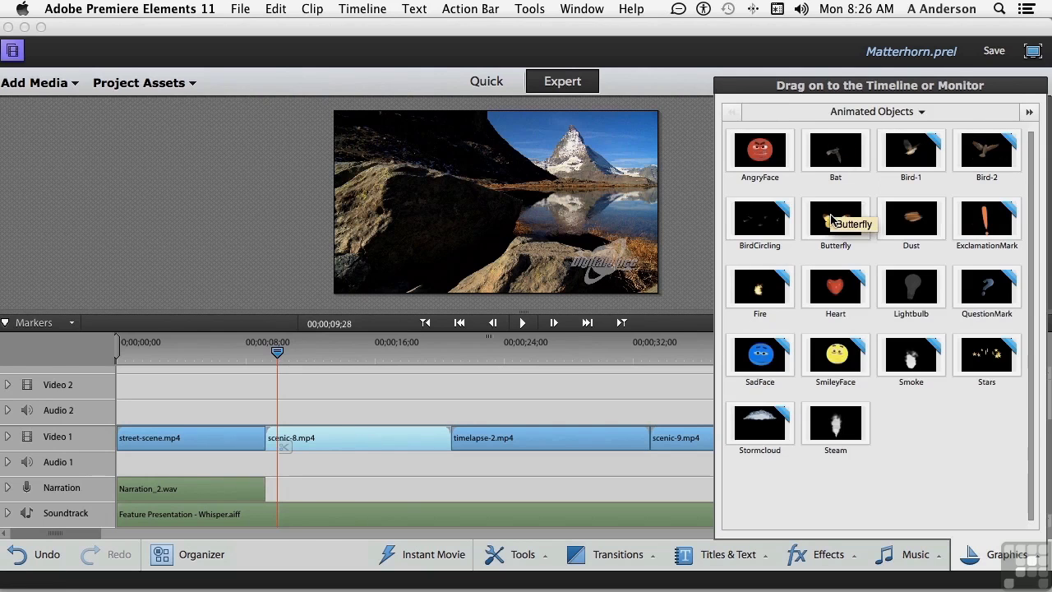
{"action": "left_click", "coordinate": [972, 555]}
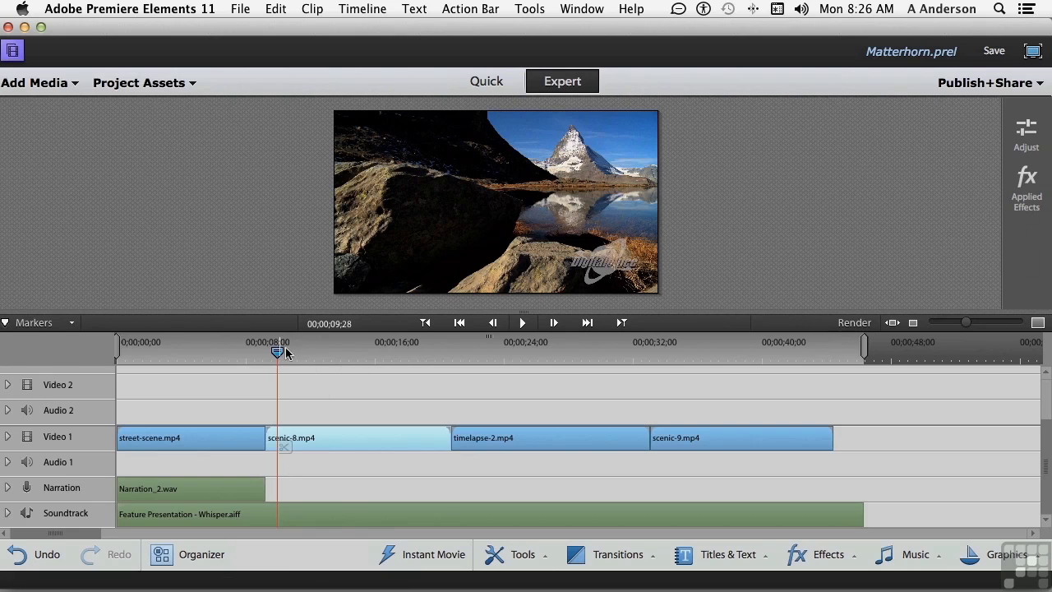
{"action": "left_click_drag", "start_coordinate": [277, 352], "coordinate": [265, 352]}
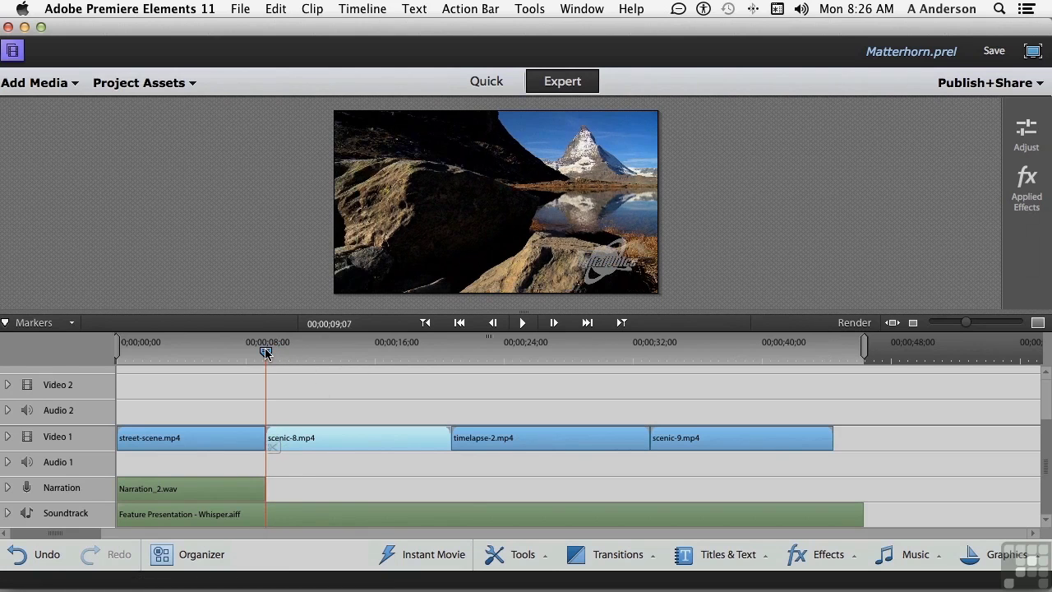
{"action": "key", "text": "space"}
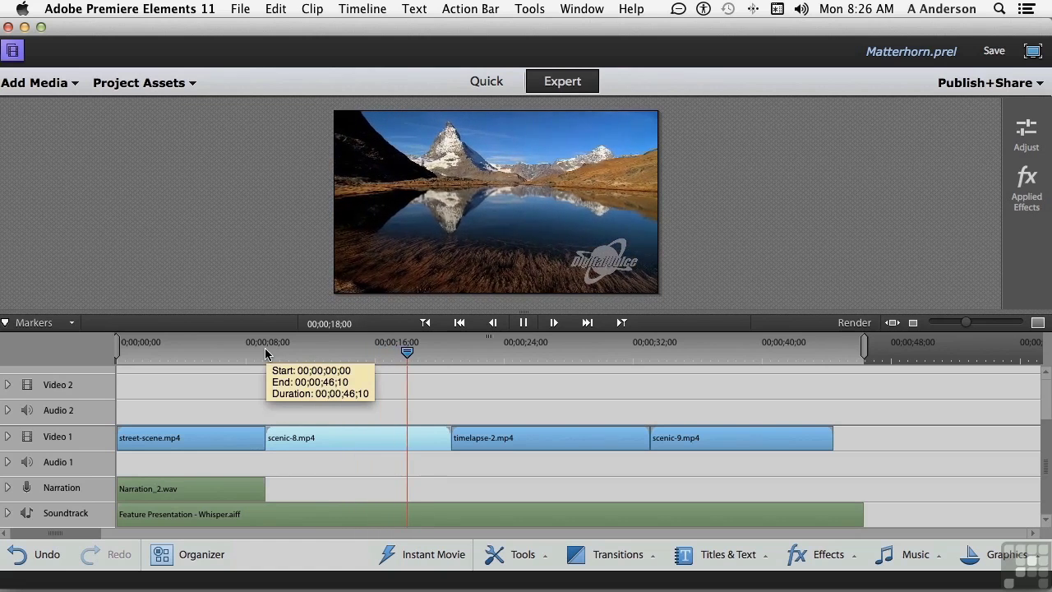
{"action": "key", "text": "space"}
{"action": "left_click", "coordinate": [265, 354]}
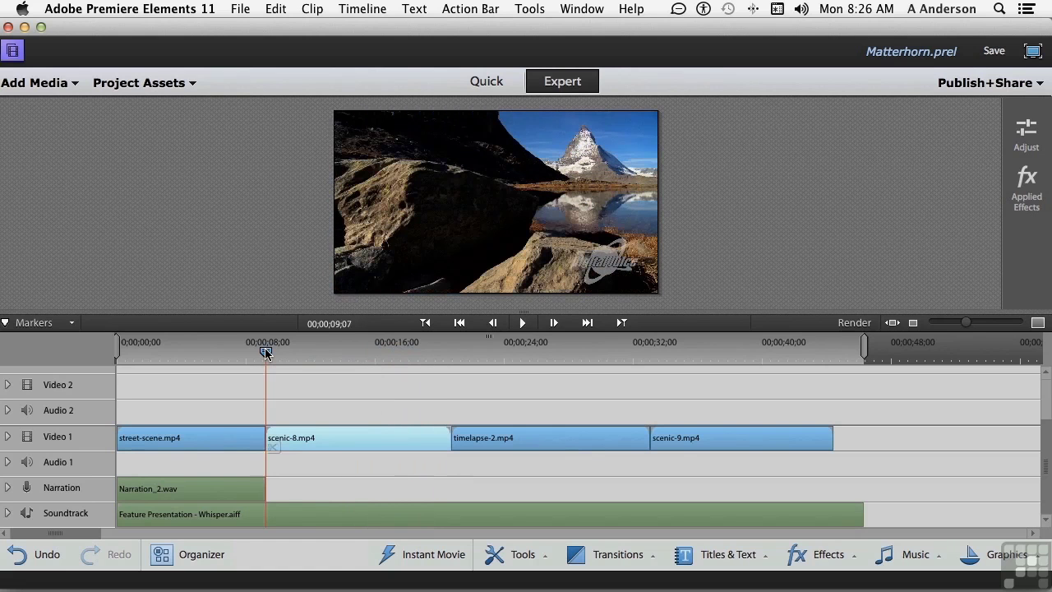
{"action": "key", "text": "space"}
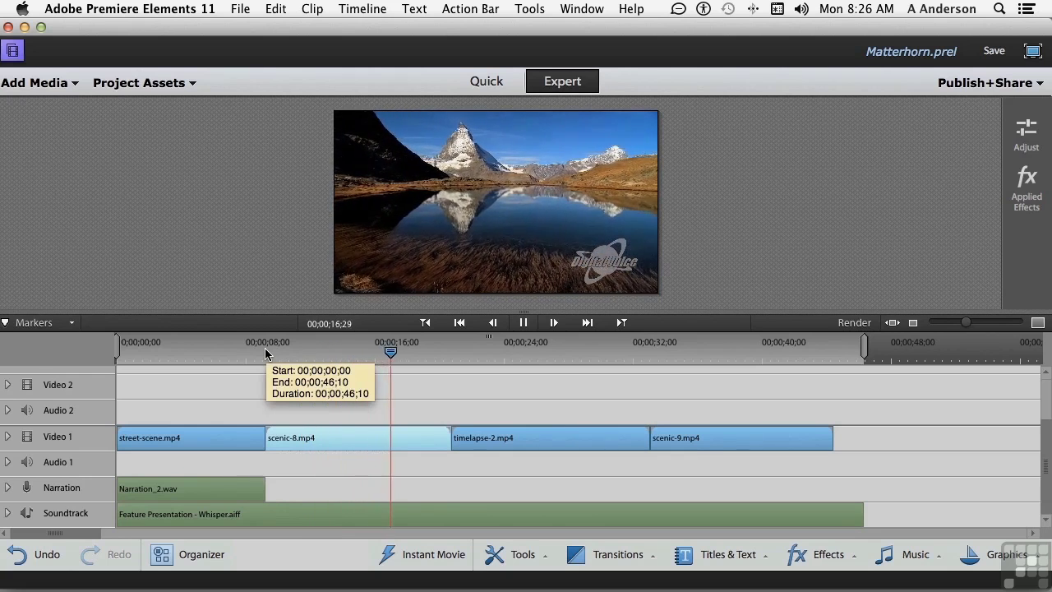
{"action": "key", "text": "space"}
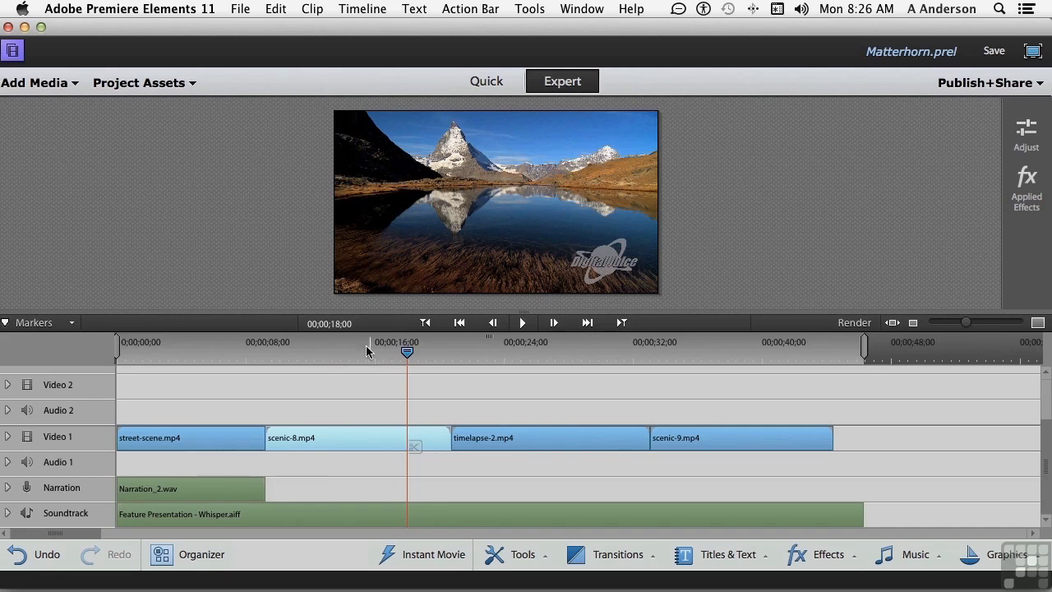
{"action": "left_click_drag", "start_coordinate": [406, 351], "coordinate": [279, 366]}
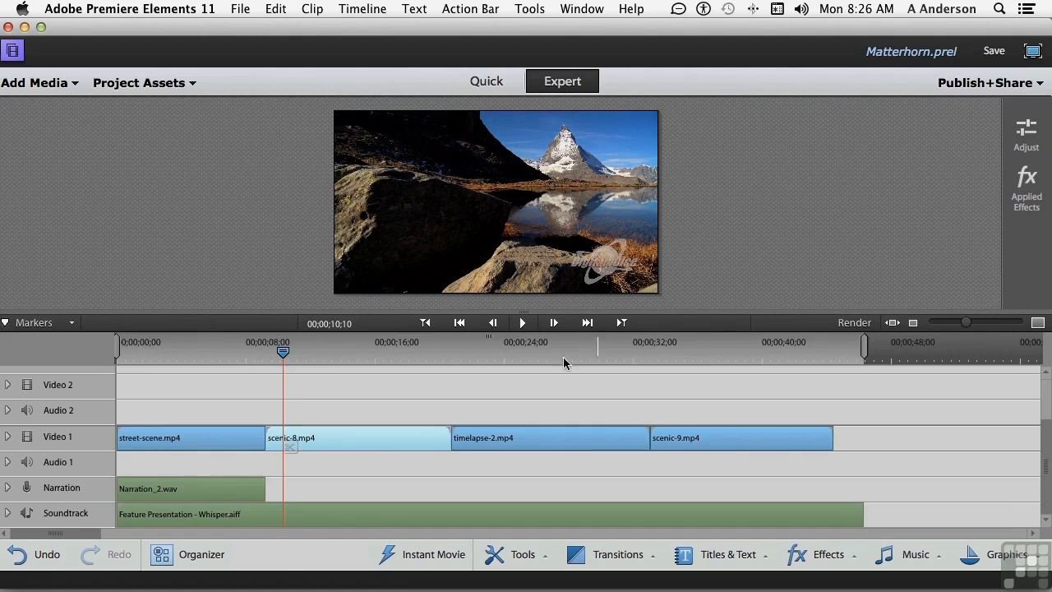
- Place the Butterfly graphic on Video 2 at the playhead, preview it, and rewind to its start
{"action": "left_click", "coordinate": [1006, 556]}
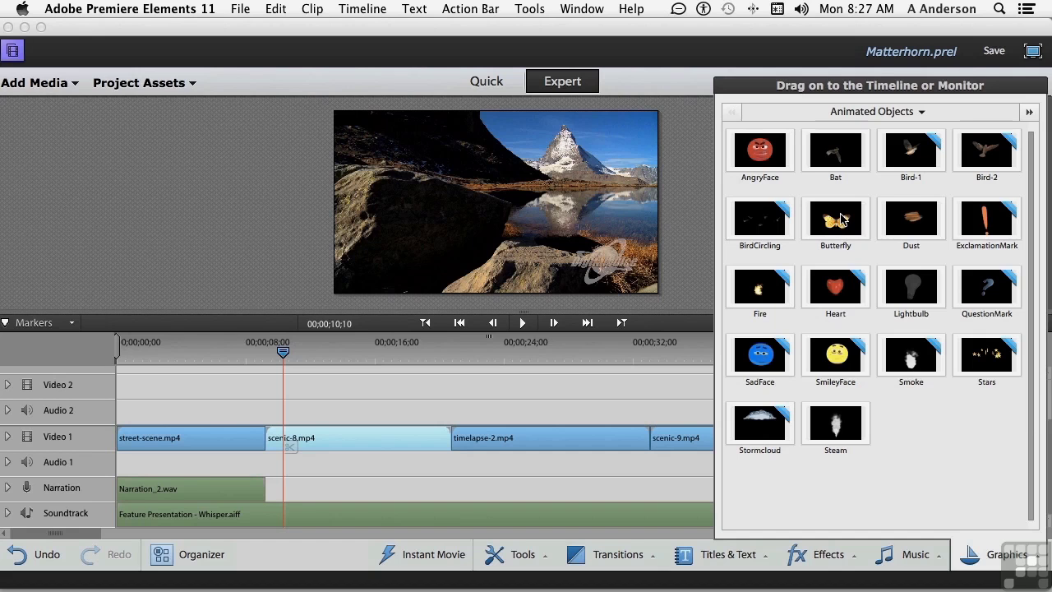
{"action": "left_click_drag", "start_coordinate": [840, 218], "coordinate": [291, 408]}
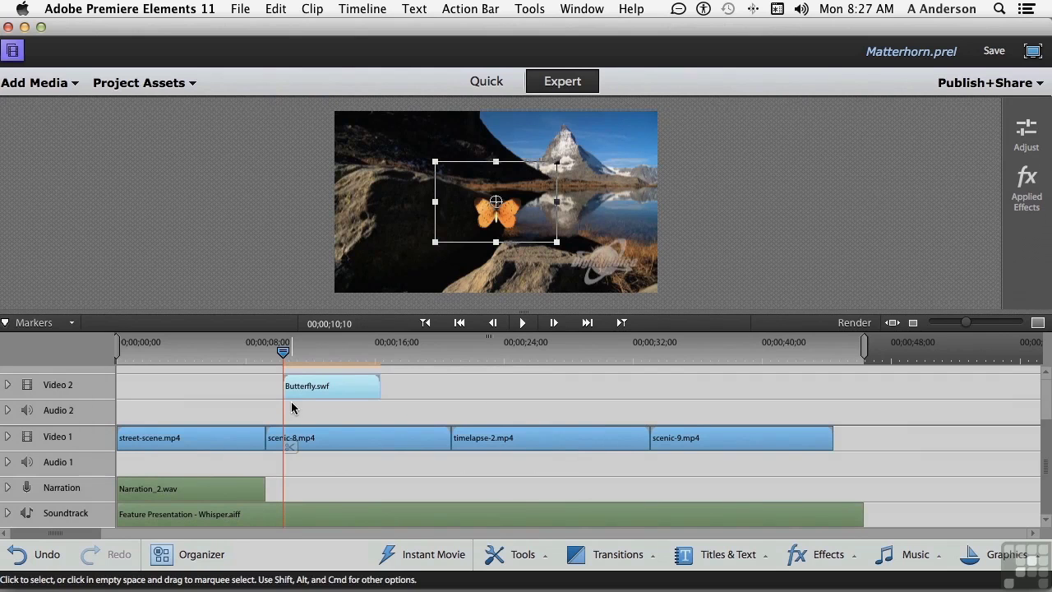
{"action": "key", "text": "space"}
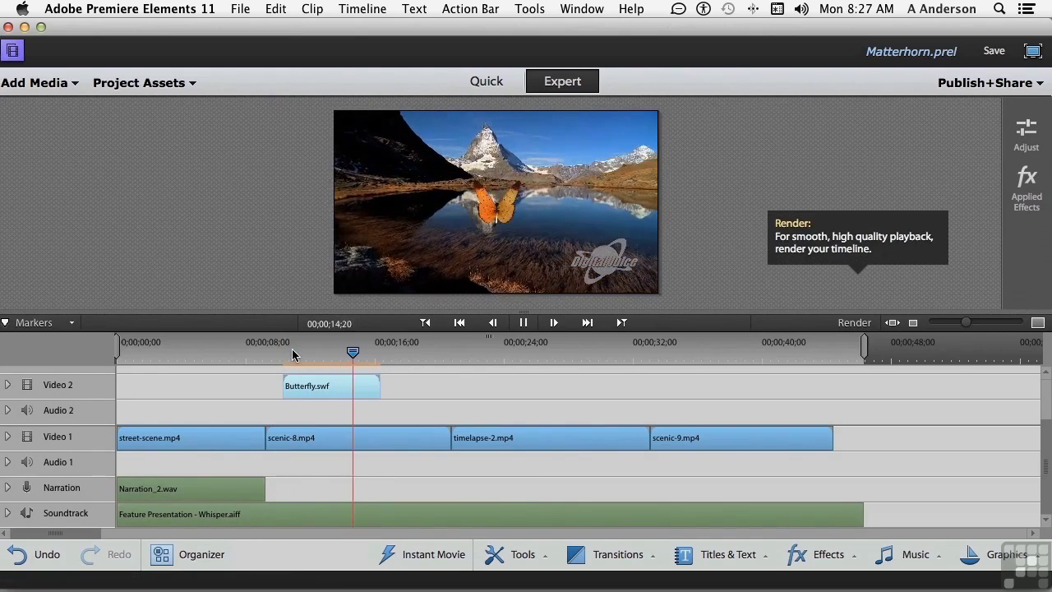
{"action": "key", "text": "space"}
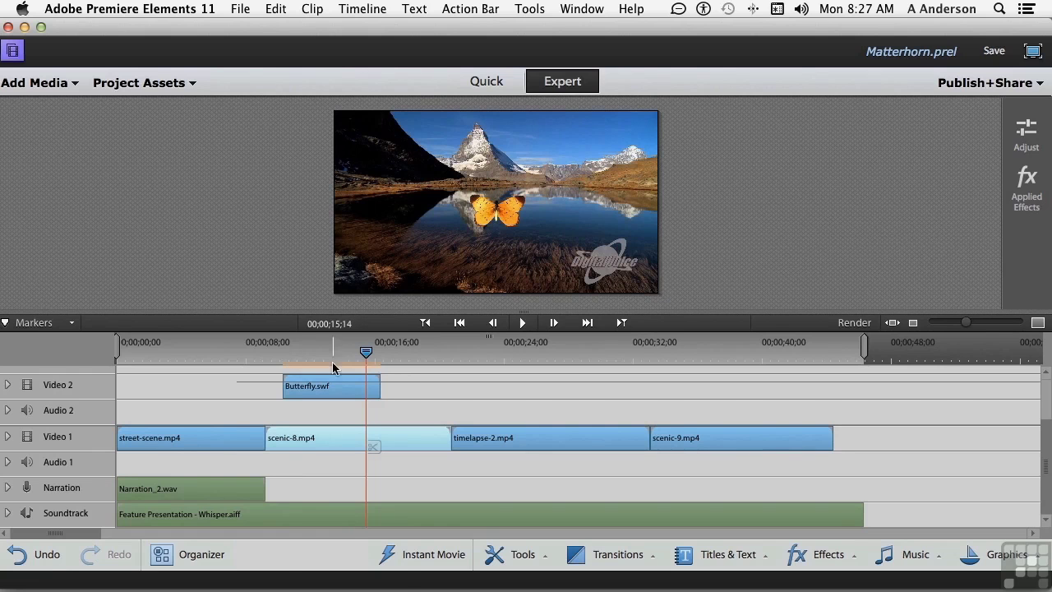
{"action": "left_click_drag", "start_coordinate": [367, 350], "coordinate": [284, 352]}
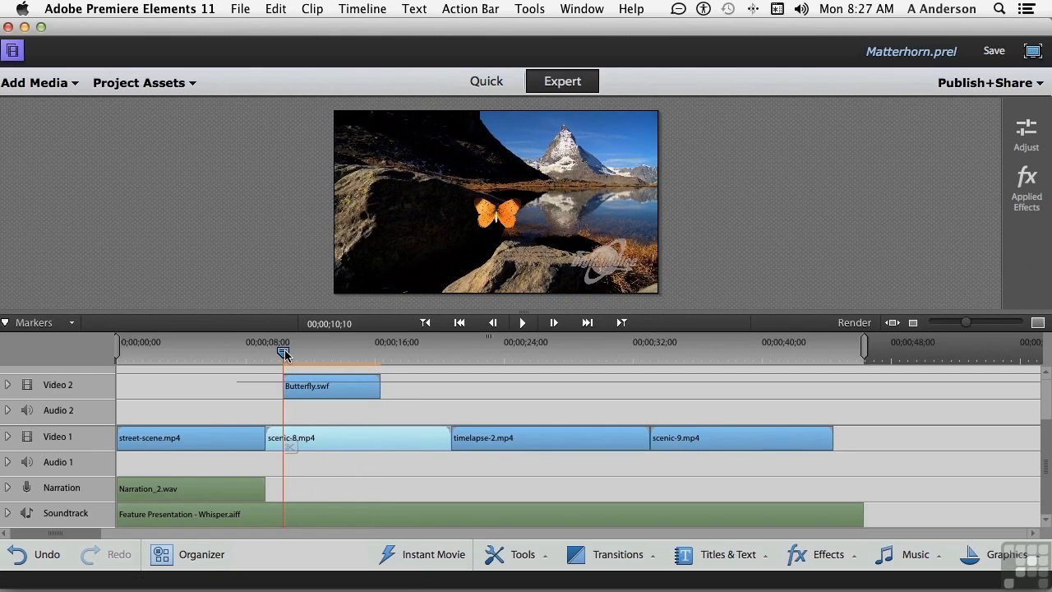
- Show Butterfly.swf's Applied Effects Motion settings (Position 960.0, 540.0, Scale 100.0) with keyframes
{"action": "left_click", "coordinate": [317, 387]}
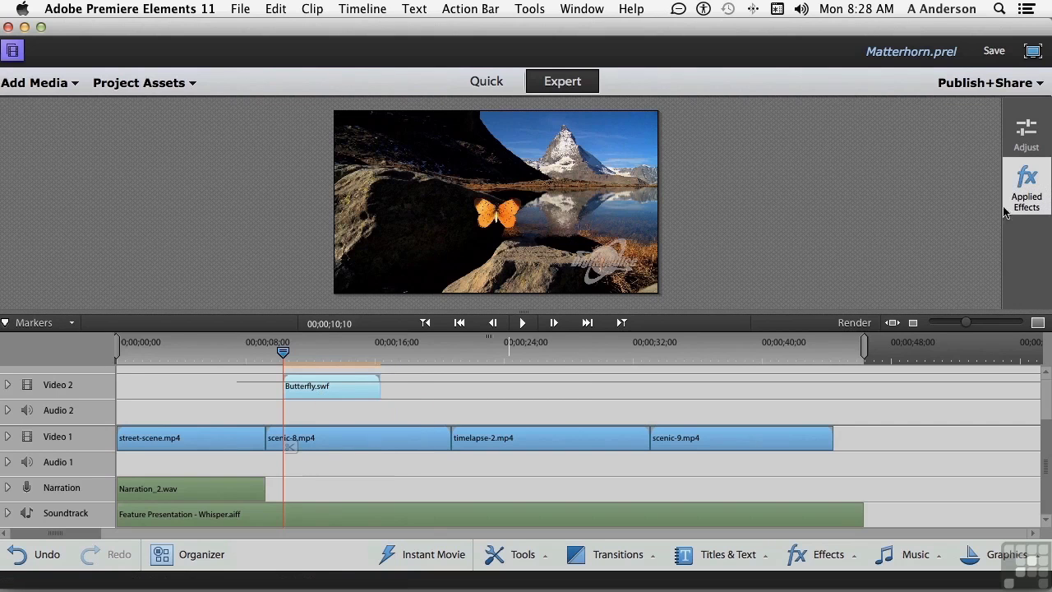
{"action": "left_click", "coordinate": [1026, 186]}
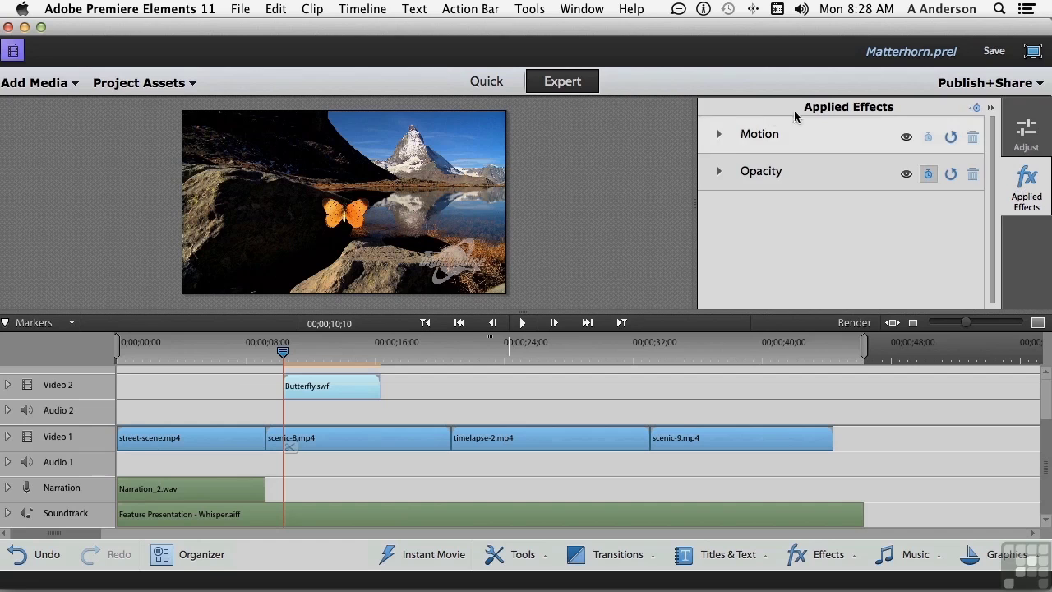
{"action": "left_click", "coordinate": [718, 135]}
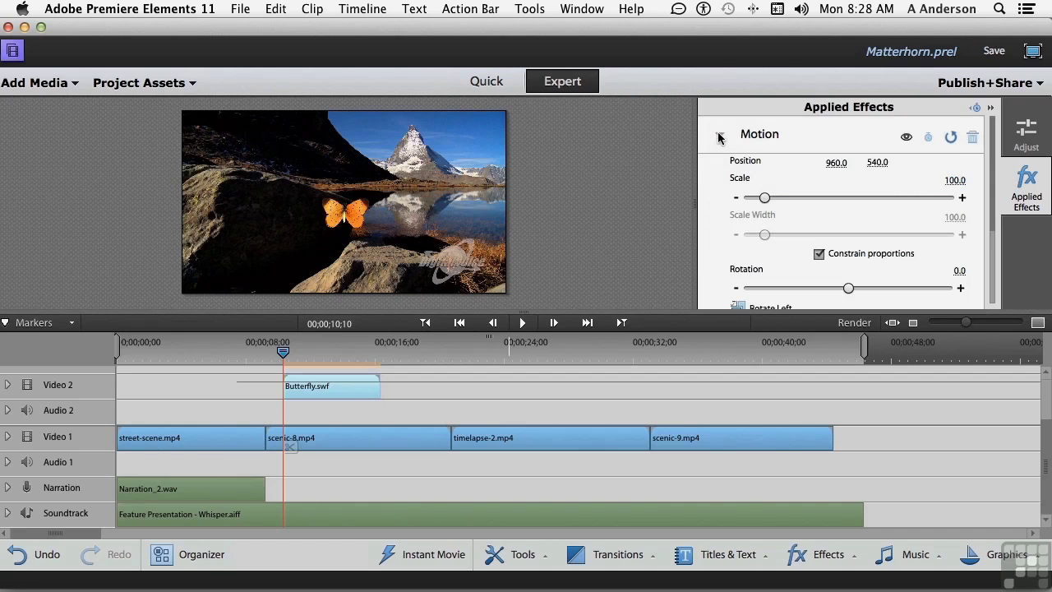
{"action": "left_click", "coordinate": [974, 109]}
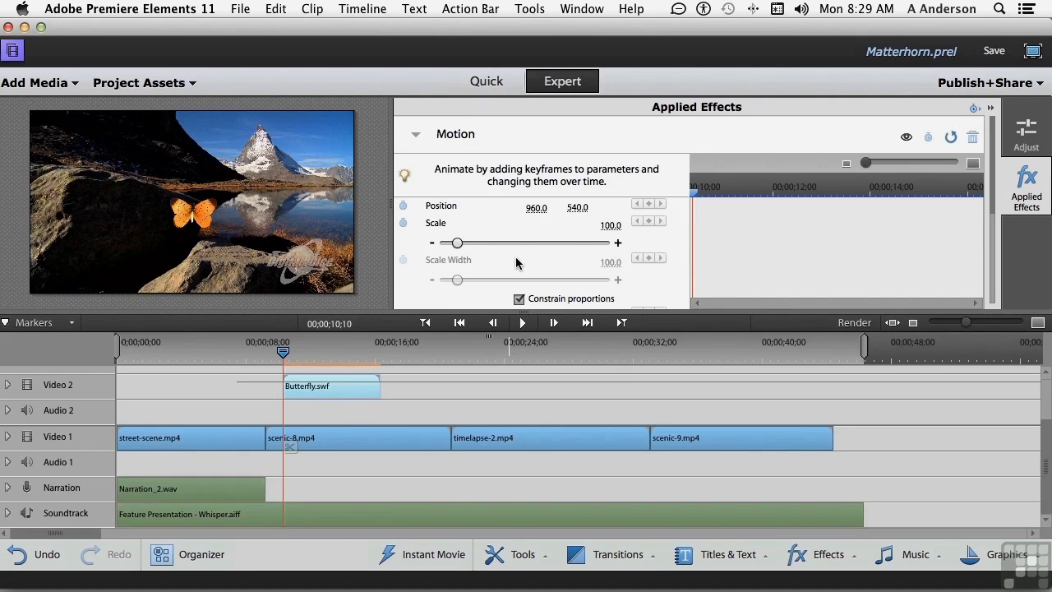
- Drag the butterfly in the Monitor to the bottom-left corner of the frame and preview it
{"action": "left_click_drag", "start_coordinate": [694, 193], "coordinate": [738, 194]}
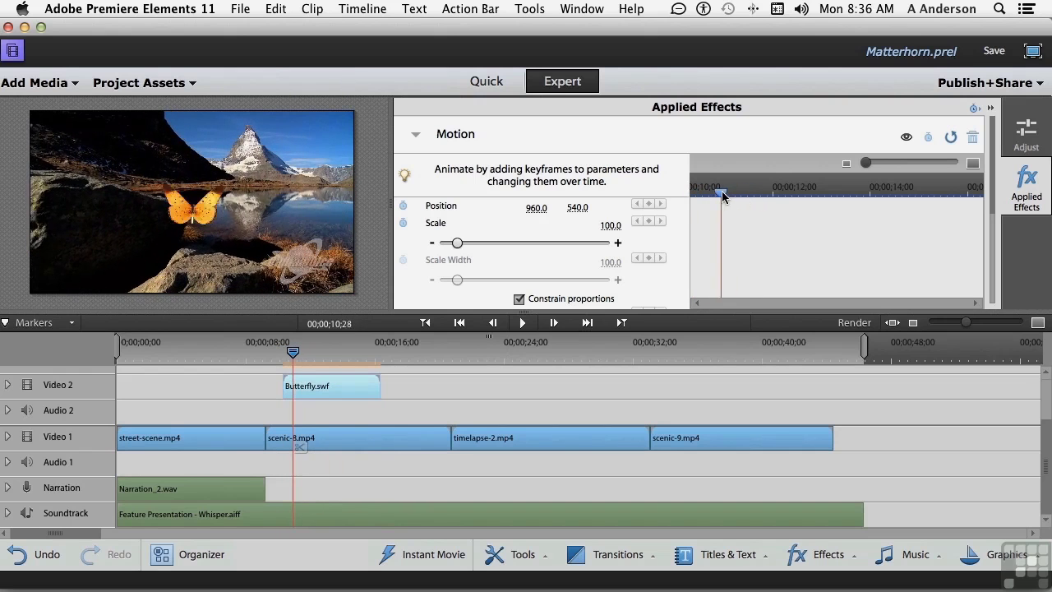
{"action": "mouse_move", "coordinate": [723, 196]}
{"action": "left_mouse_down"}
{"action": "mouse_move", "coordinate": [746, 195]}
{"action": "mouse_move", "coordinate": [720, 195]}
{"action": "left_mouse_up"}
{"action": "left_click", "coordinate": [198, 217]}
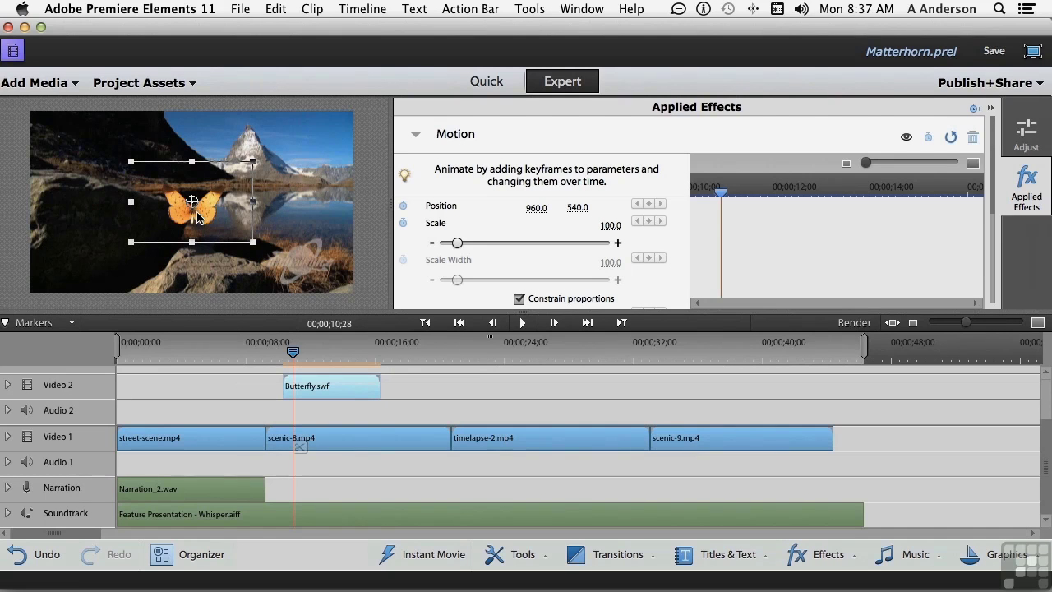
{"action": "left_click_drag", "start_coordinate": [197, 217], "coordinate": [69, 283]}
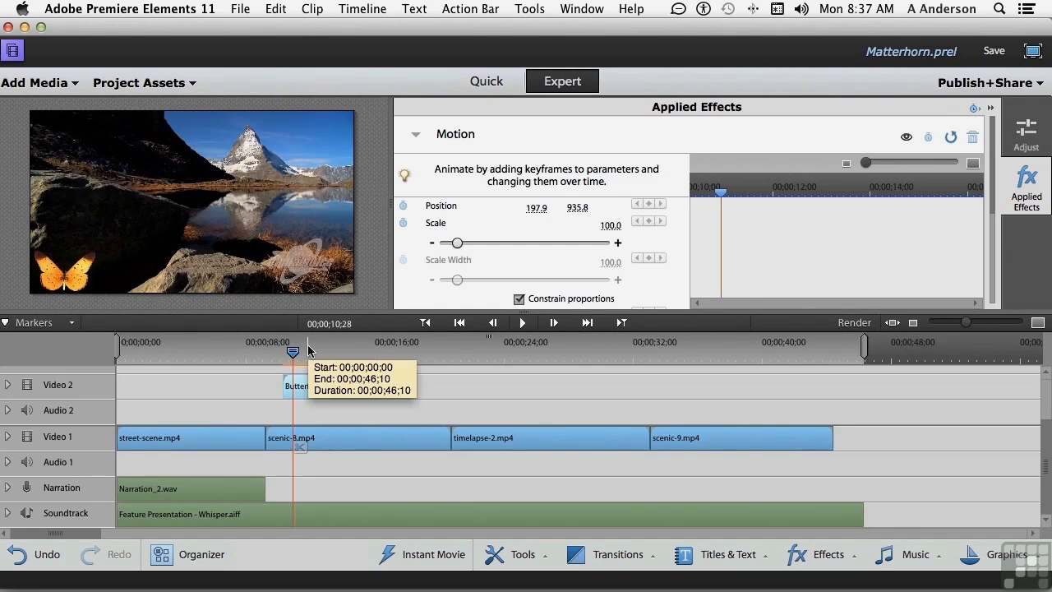
{"action": "key", "text": "space"}
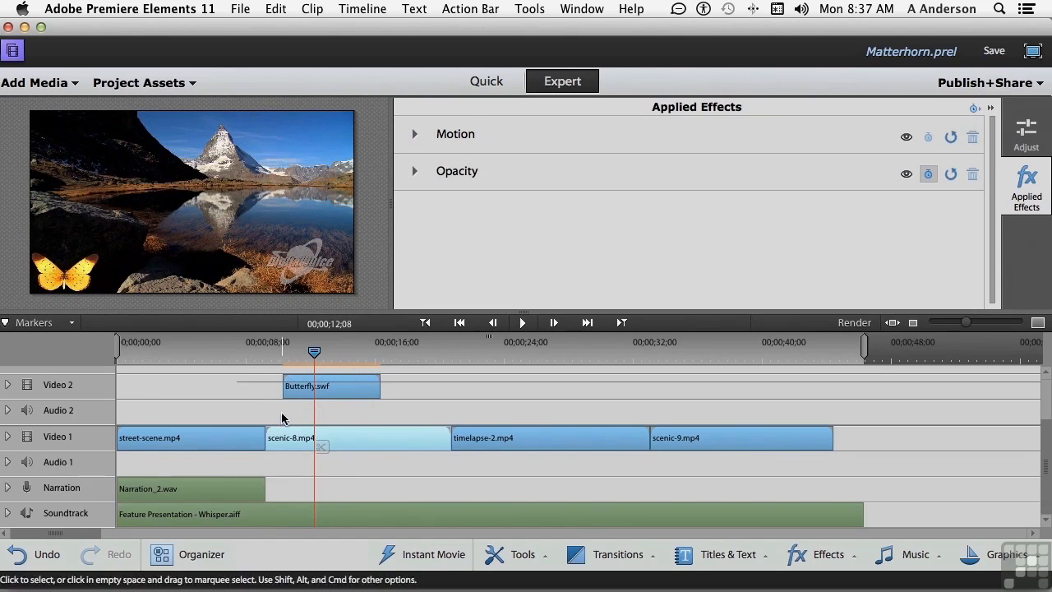
- Tilt the butterfly about 45° and set starting Position (197.9, 935.8) and Scale (100.0) keyframes
{"action": "left_click", "coordinate": [70, 281]}
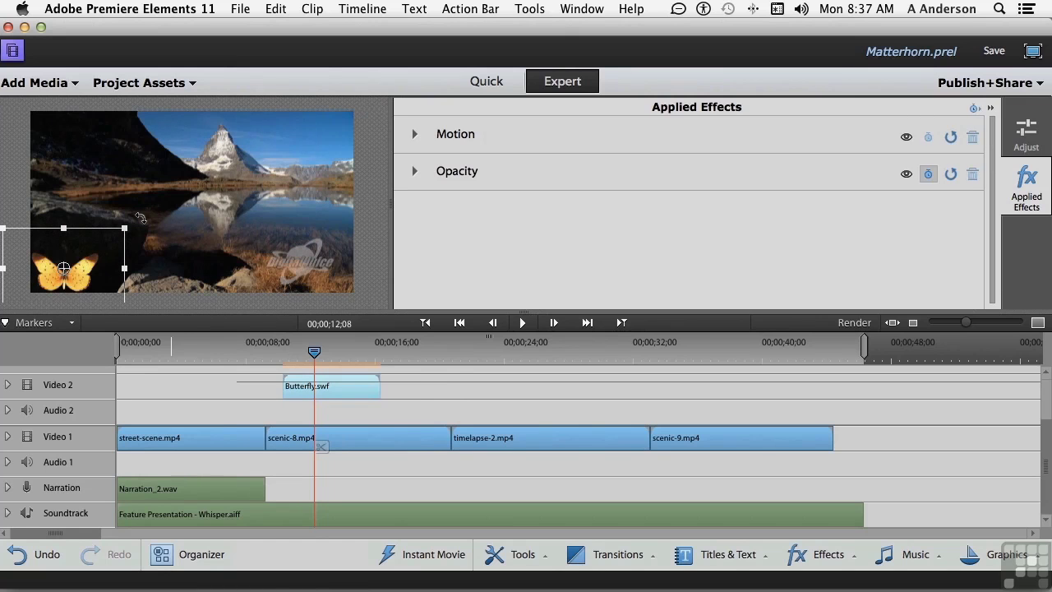
{"action": "left_click_drag", "start_coordinate": [141, 218], "coordinate": [162, 303]}
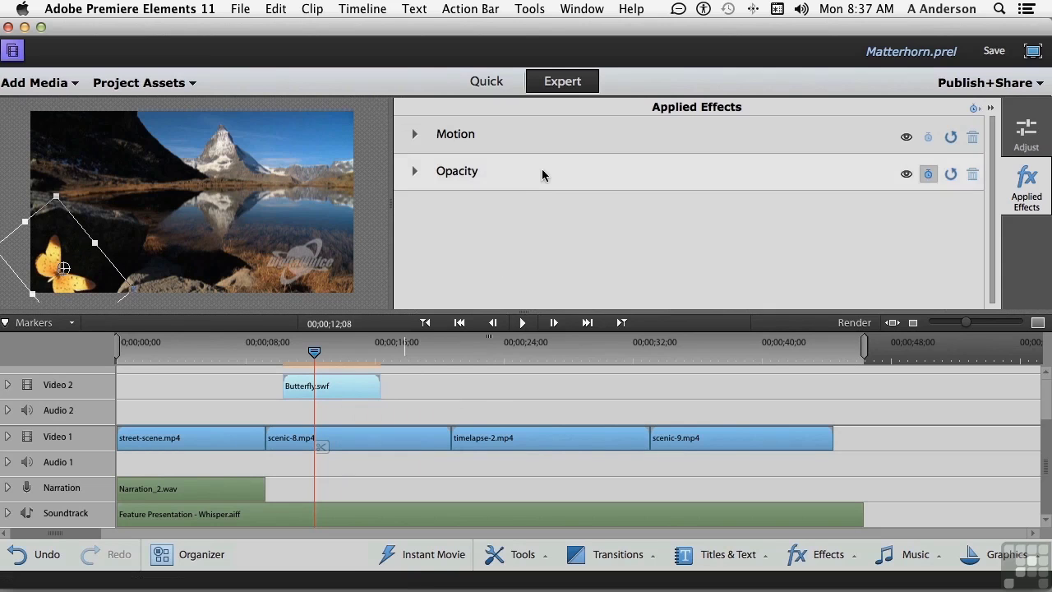
{"action": "left_click", "coordinate": [413, 137]}
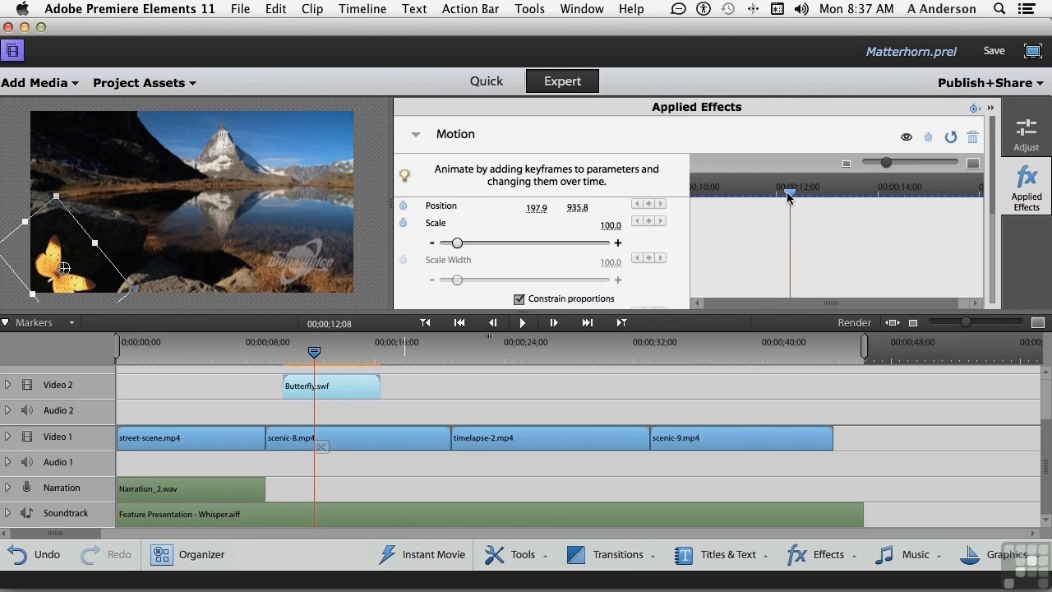
{"action": "left_click_drag", "start_coordinate": [787, 195], "coordinate": [680, 201]}
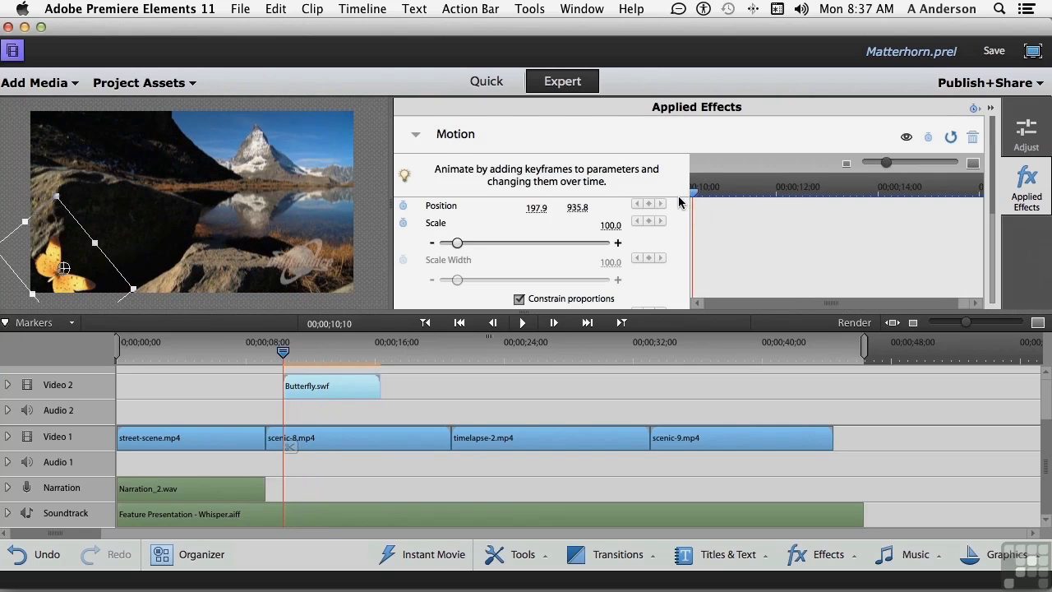
{"action": "left_click", "coordinate": [403, 205]}
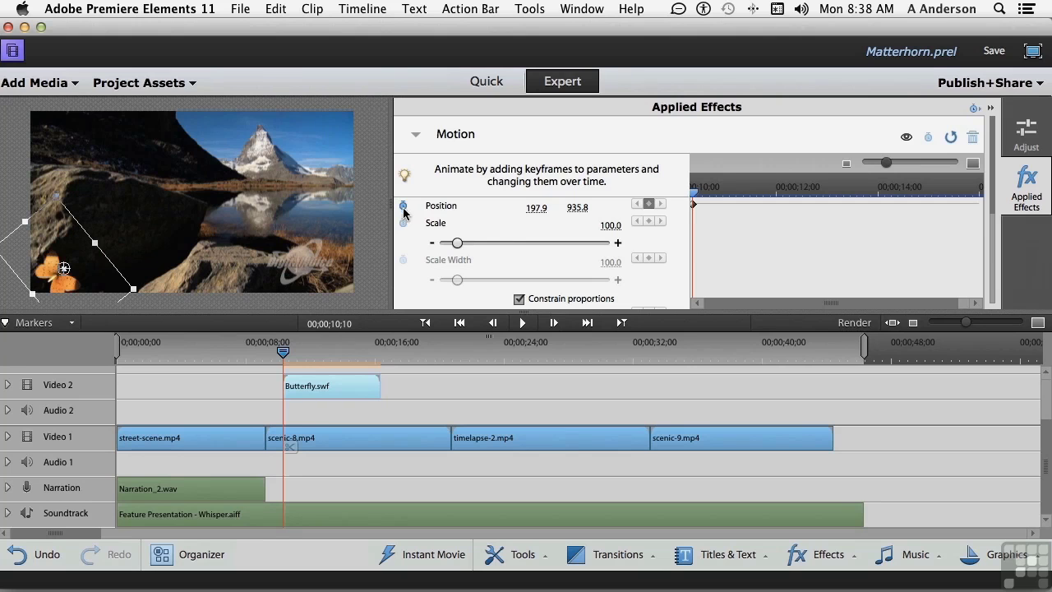
{"action": "left_click", "coordinate": [403, 222]}
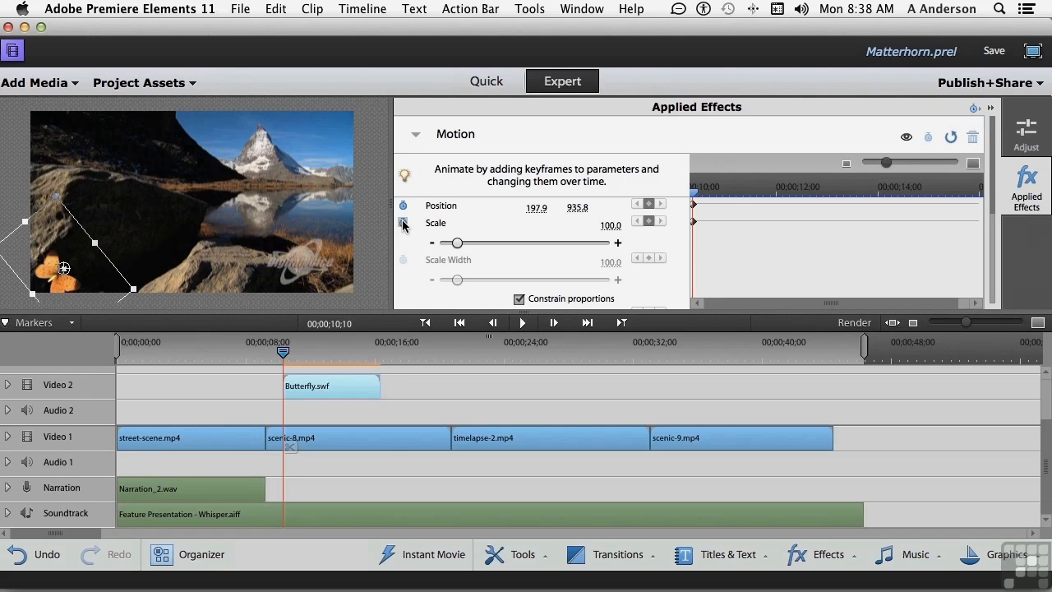
- At 00;00;15;25, move the butterfly to Position 1617.1, 200.4 and shrink its Scale to 0
{"action": "key", "text": "Right"}
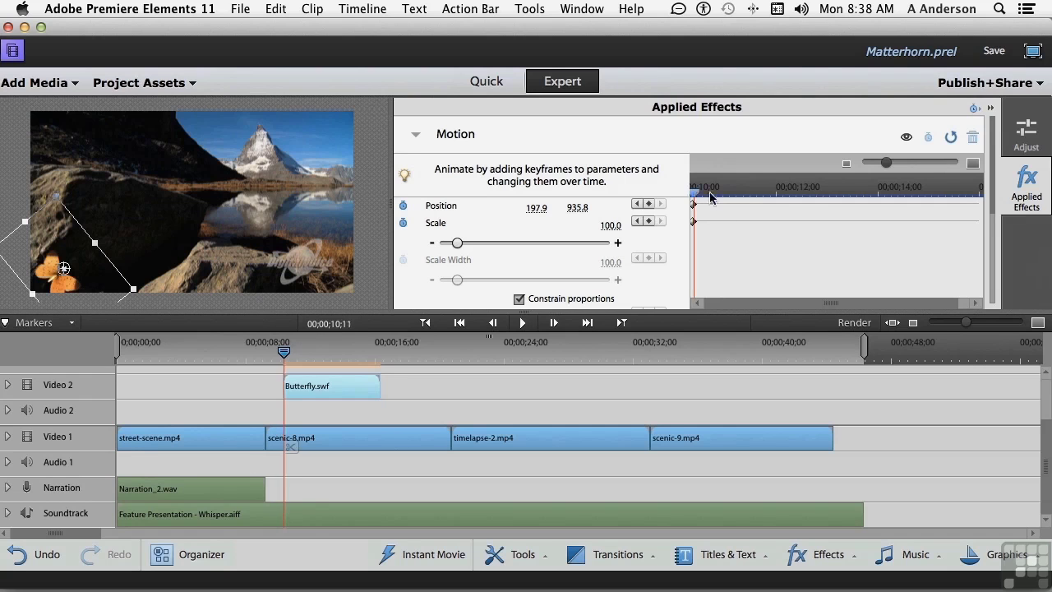
{"action": "left_click_drag", "start_coordinate": [711, 196], "coordinate": [961, 208]}
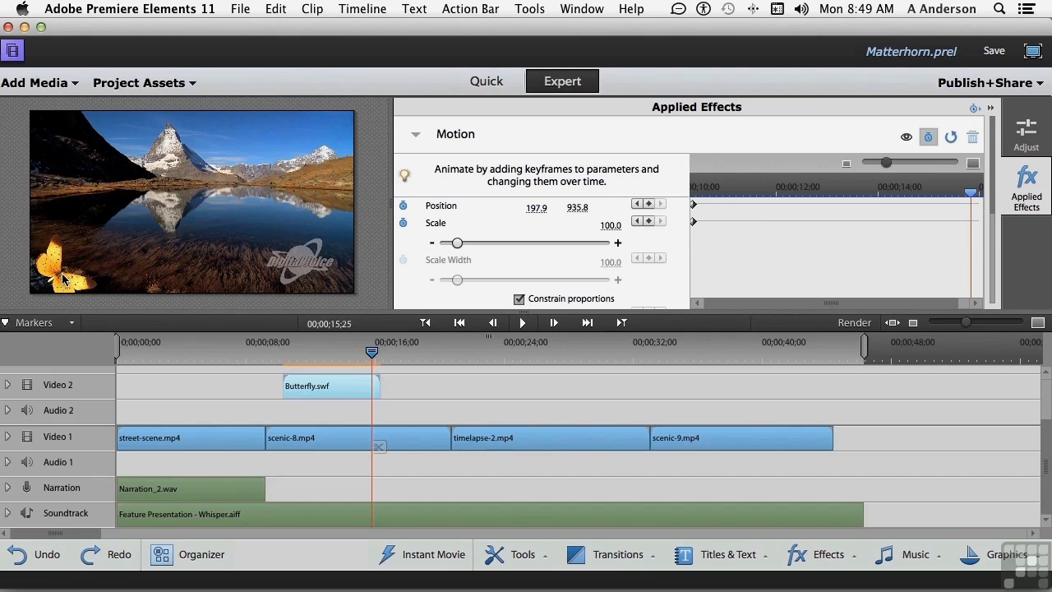
{"action": "left_click_drag", "start_coordinate": [64, 280], "coordinate": [303, 151]}
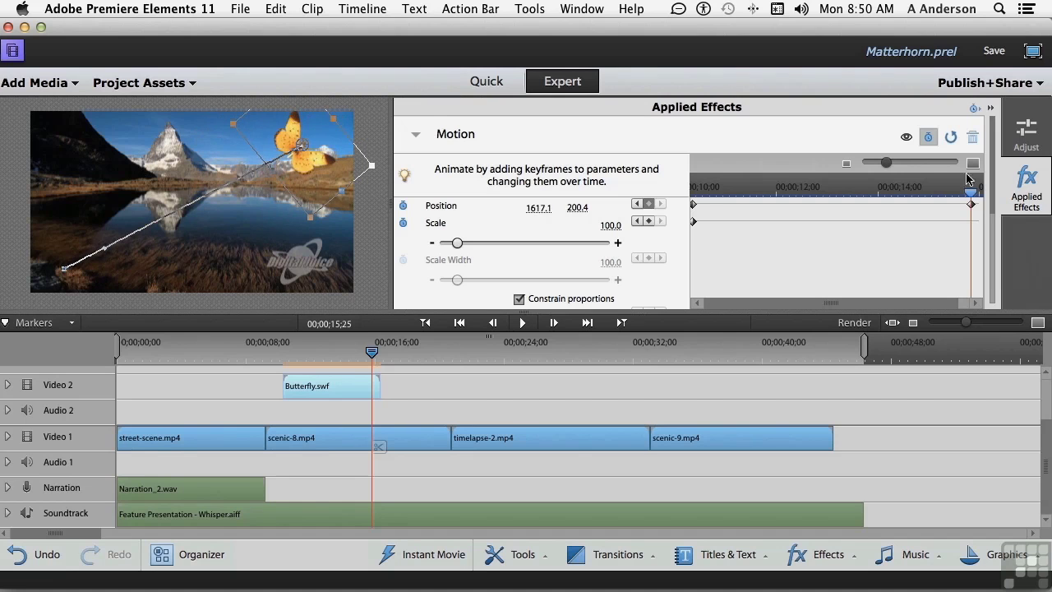
{"action": "left_click_drag", "start_coordinate": [970, 195], "coordinate": [855, 208]}
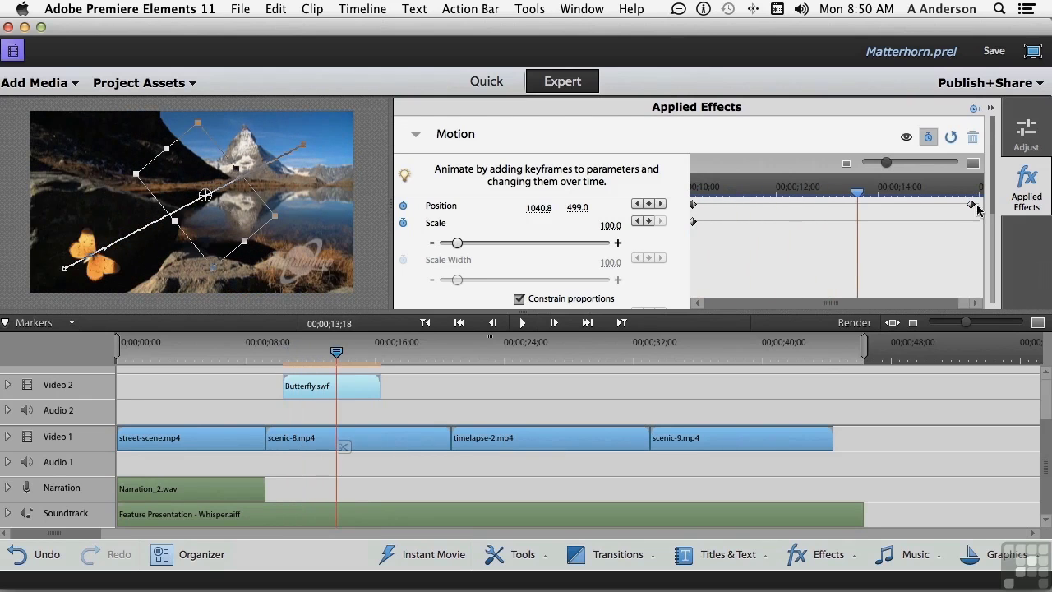
{"action": "left_click", "coordinate": [662, 205]}
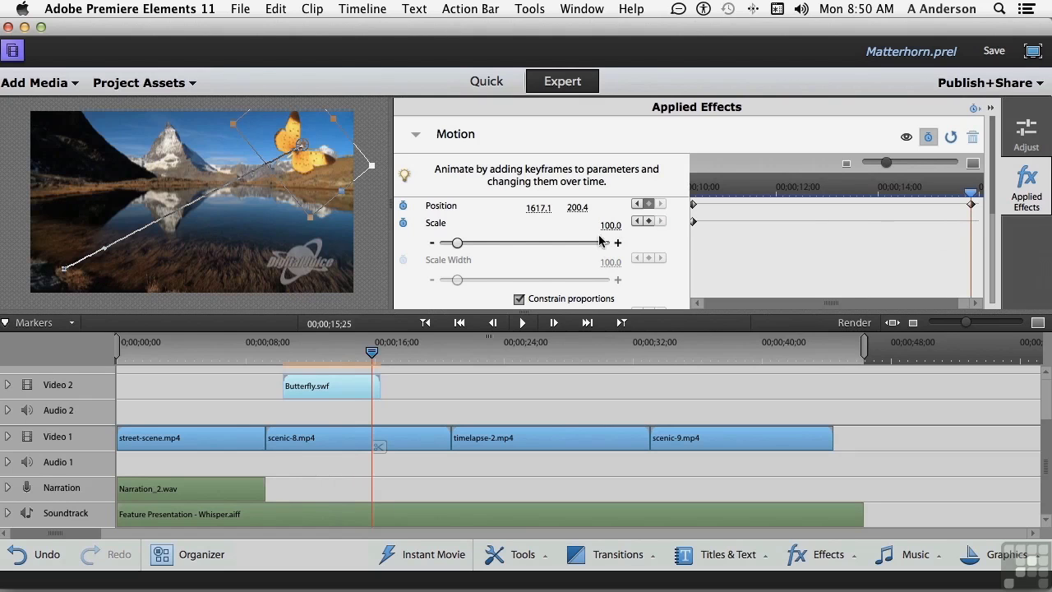
{"action": "left_click_drag", "start_coordinate": [459, 242], "coordinate": [442, 247]}
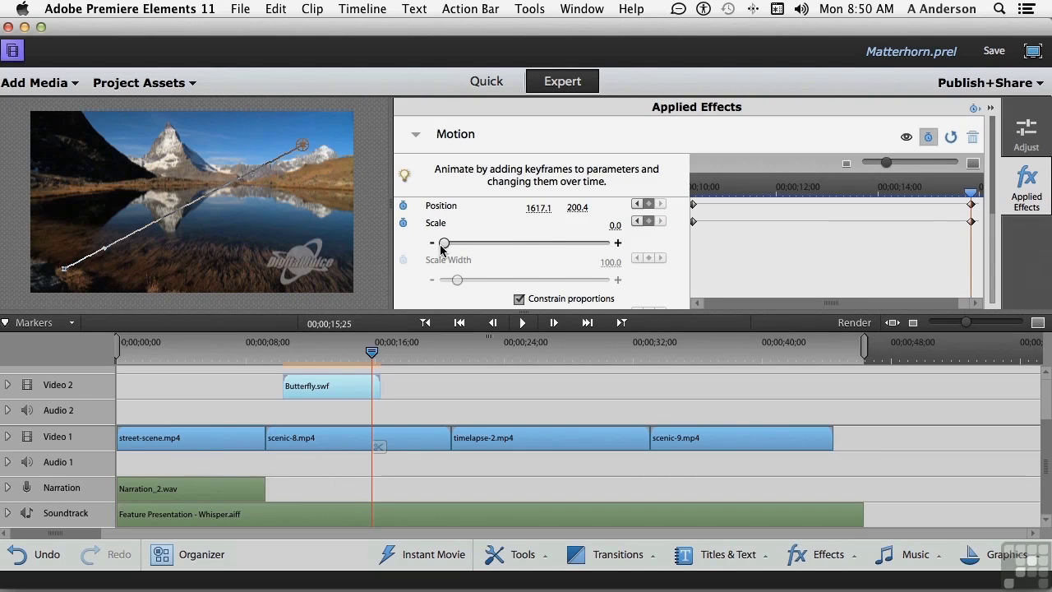
- Close Applied Effects, enlarge the preview monitor, and render the timeline
{"action": "left_click", "coordinate": [1029, 196]}
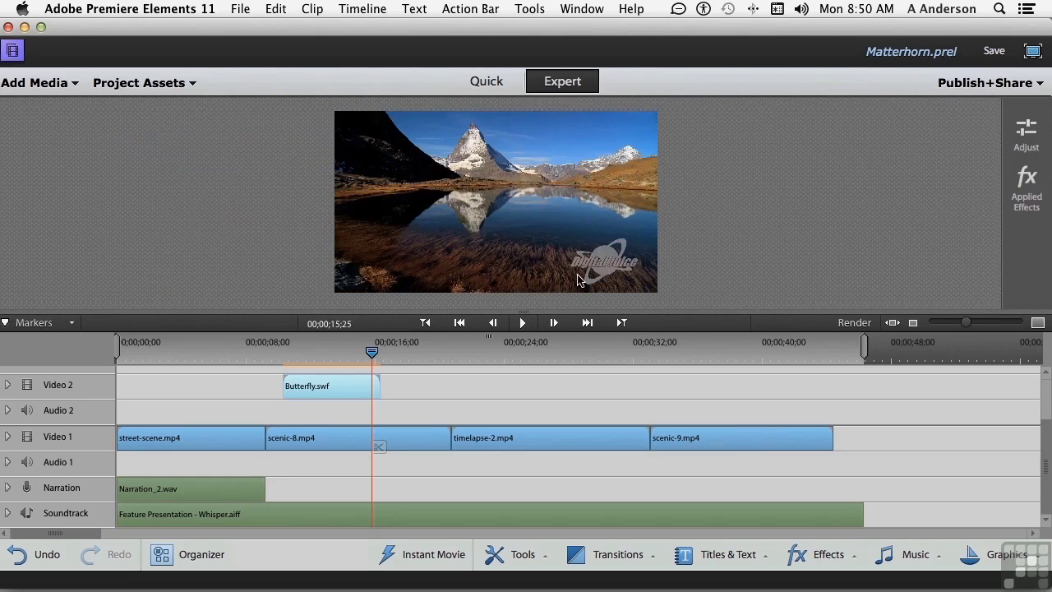
{"action": "left_click_drag", "start_coordinate": [524, 310], "coordinate": [789, 355]}
{"action": "left_click", "coordinate": [854, 368]}
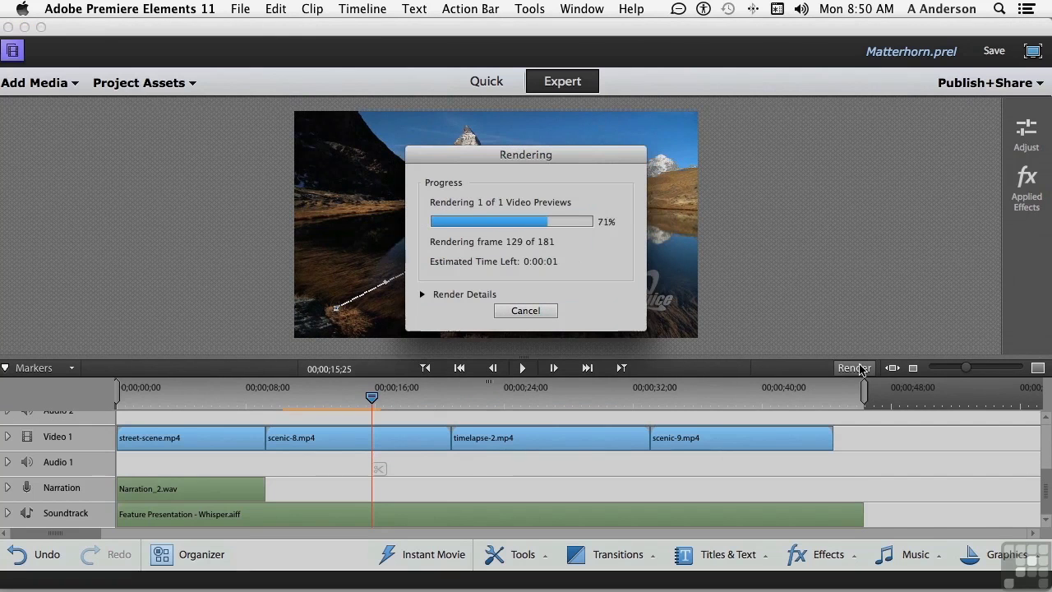
- Play back the butterfly flight from just before it appears, stopping at 00;00;21;16
{"action": "key", "text": "Home"}
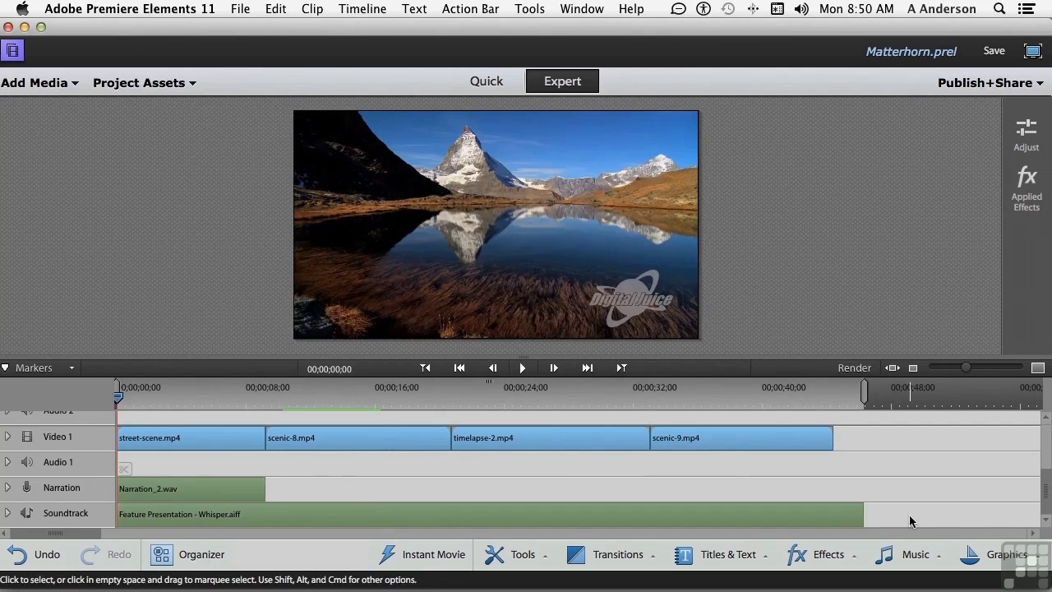
{"action": "left_click_drag", "start_coordinate": [1047, 490], "coordinate": [1047, 467]}
{"action": "key", "text": "space"}
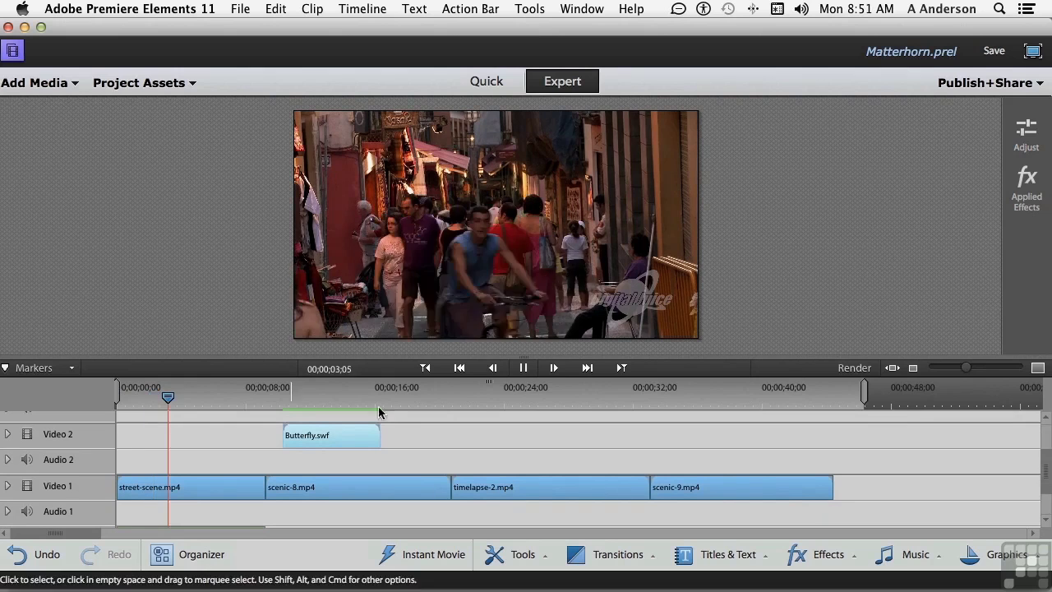
{"action": "left_click", "coordinate": [276, 395]}
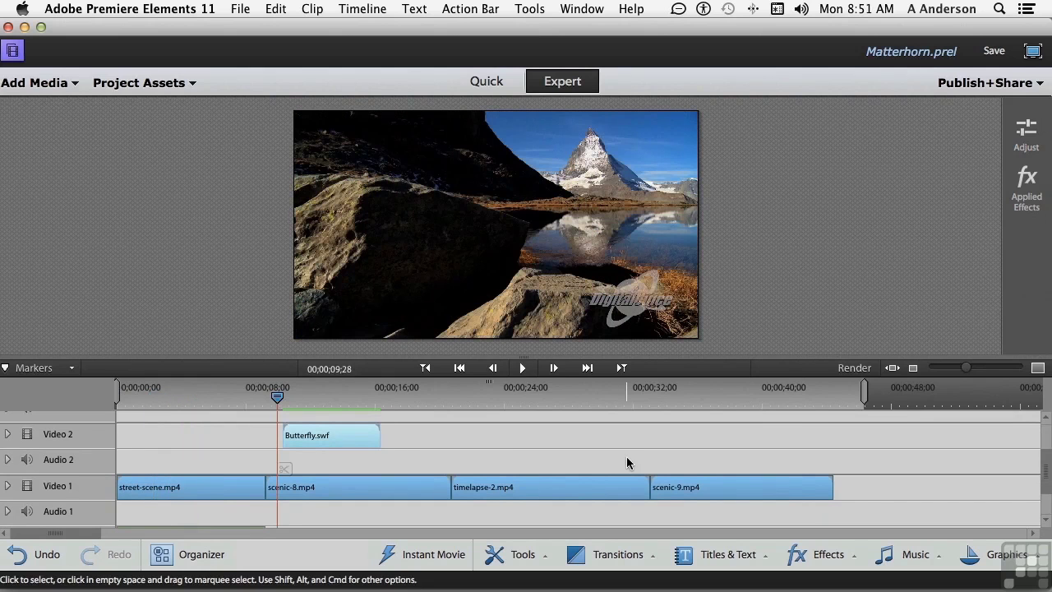
{"action": "key", "text": "space"}
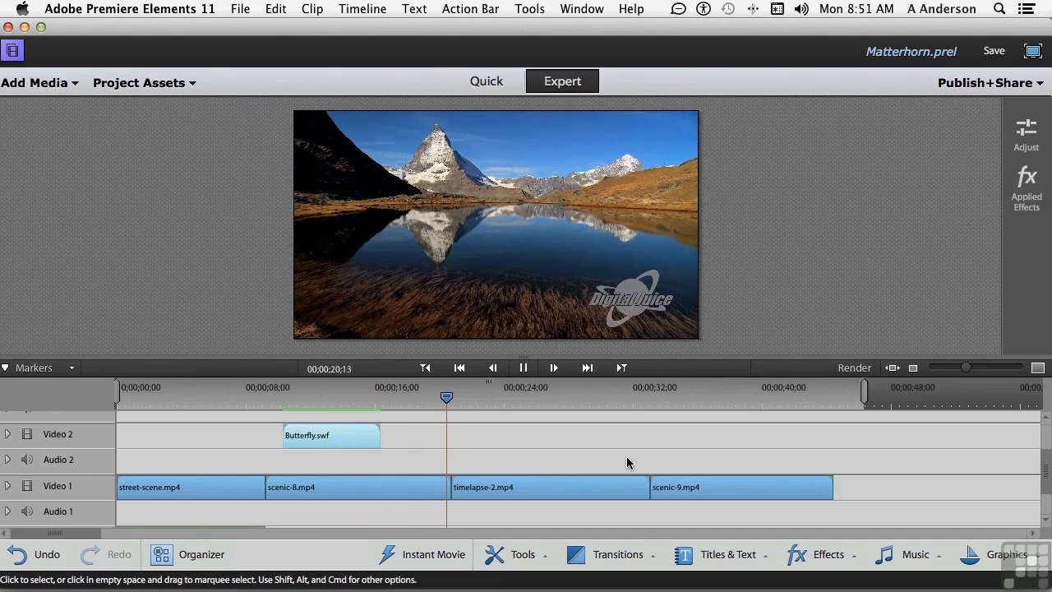
{"action": "key", "text": "space"}
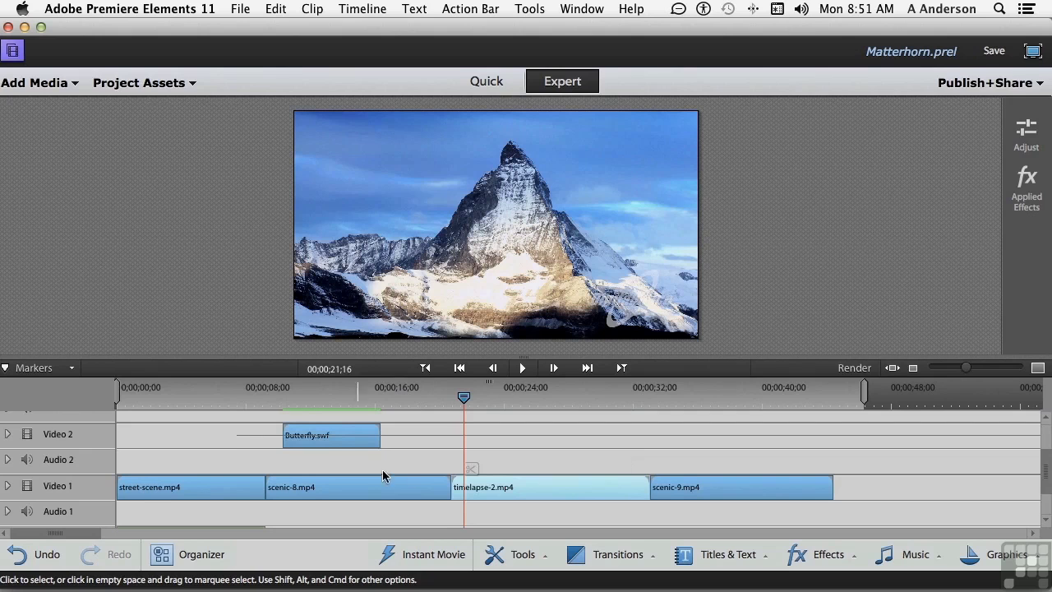
- Rename the Video 2 track to 'Graphics' and park the playhead at 00;00;13;00
{"action": "right_click", "coordinate": [83, 437]}
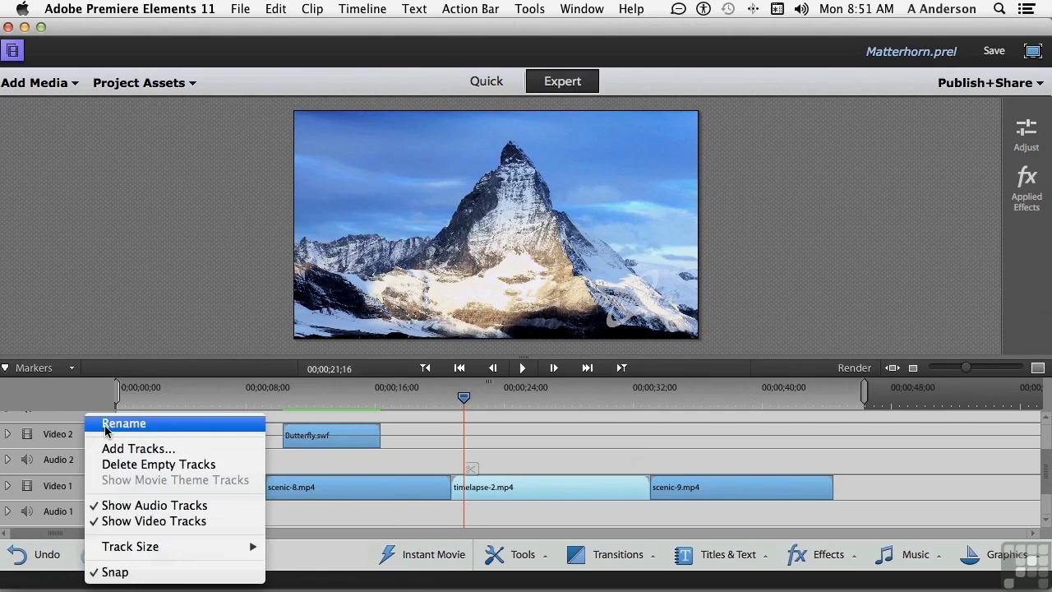
{"action": "left_click", "coordinate": [106, 425]}
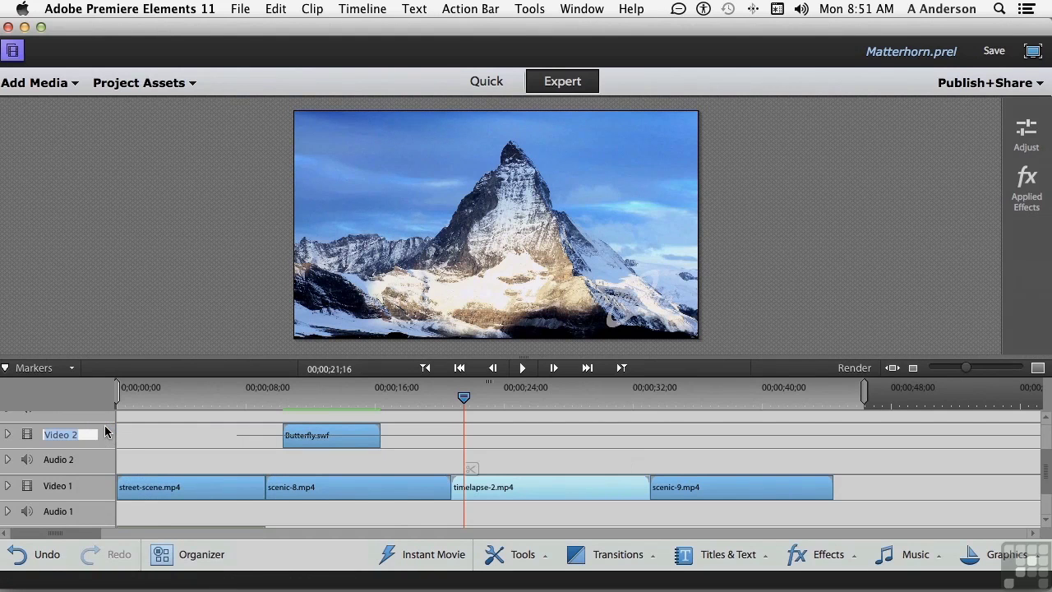
{"action": "type", "text": "Graphics"}
{"action": "key", "text": "Return"}
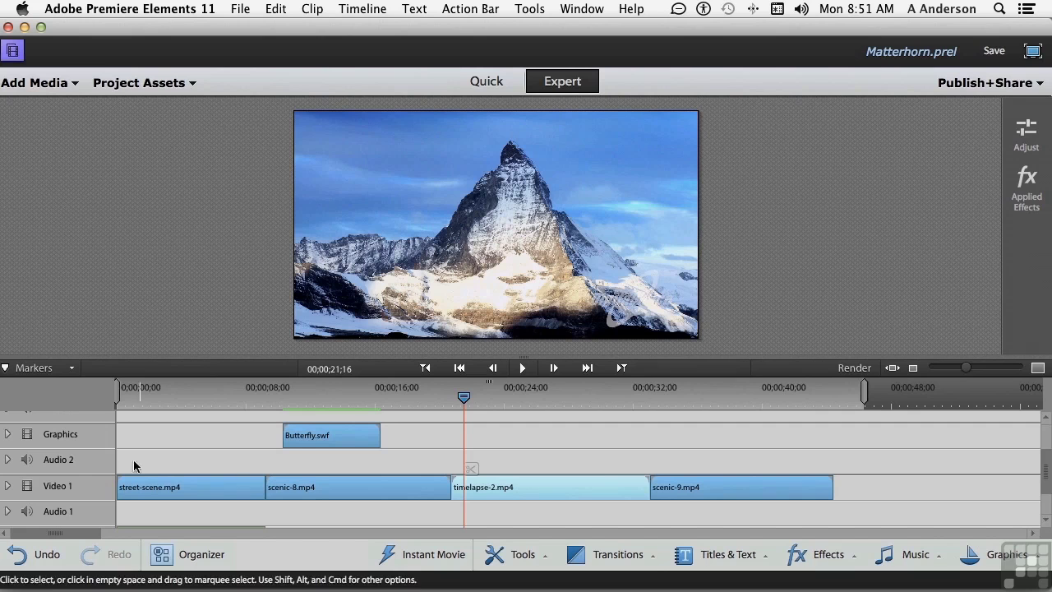
{"action": "left_click", "coordinate": [320, 395]}
{"action": "left_click_drag", "start_coordinate": [320, 394], "coordinate": [325, 396]}
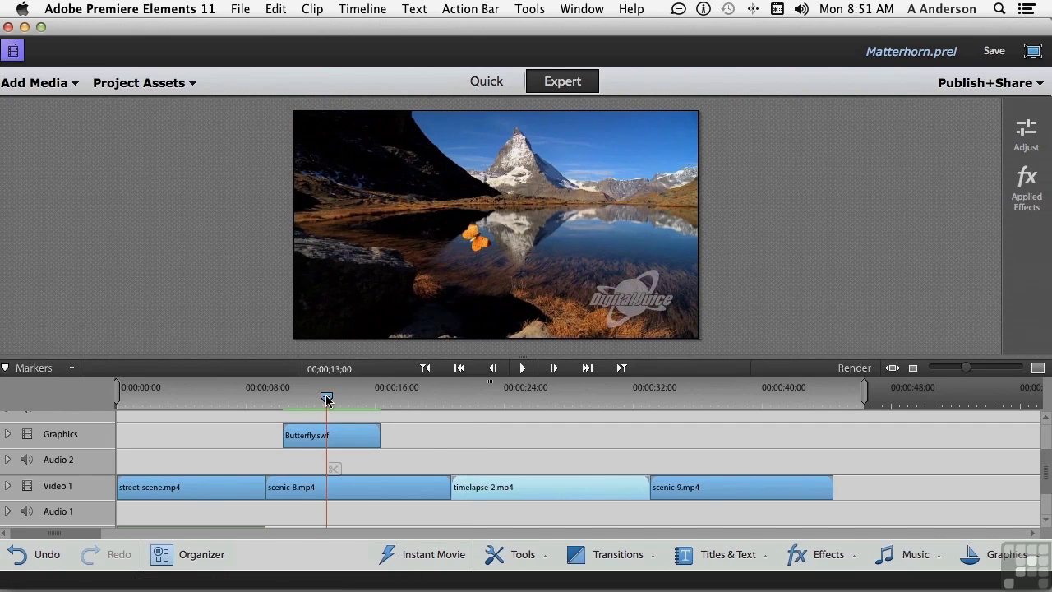
- Raise the butterfly to Position 910.4, 404.7 at 13;00 to curve its path, then close Applied Effects
{"action": "left_click", "coordinate": [327, 435]}
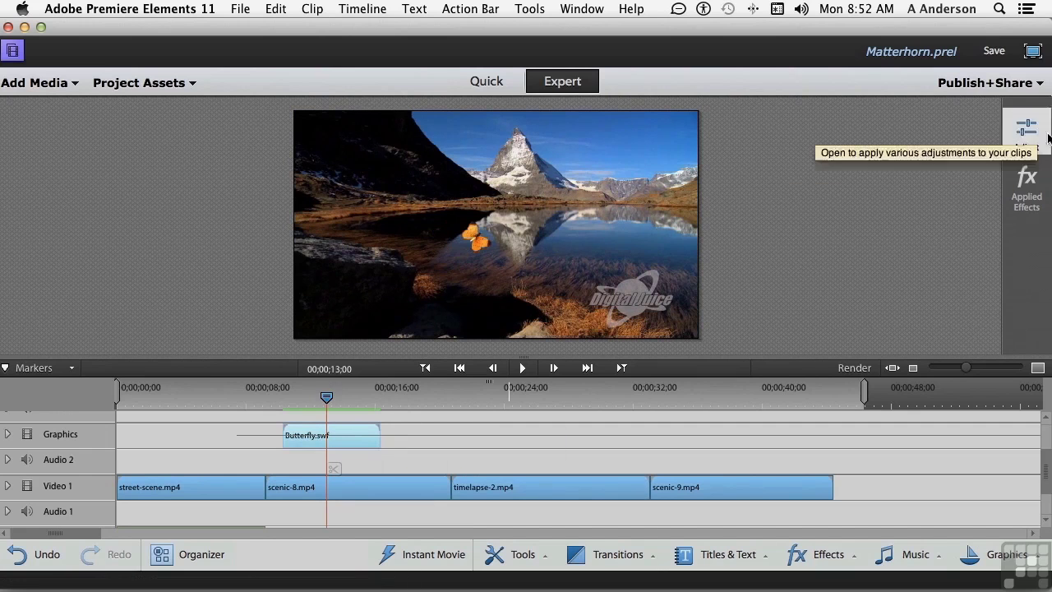
{"action": "left_click", "coordinate": [1026, 181]}
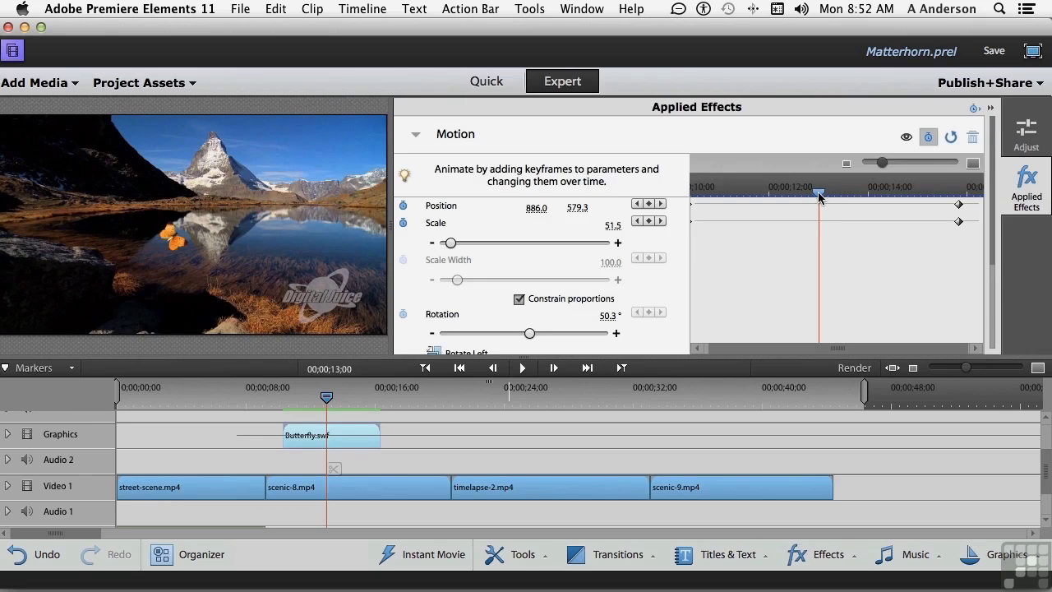
{"action": "left_click", "coordinate": [171, 241]}
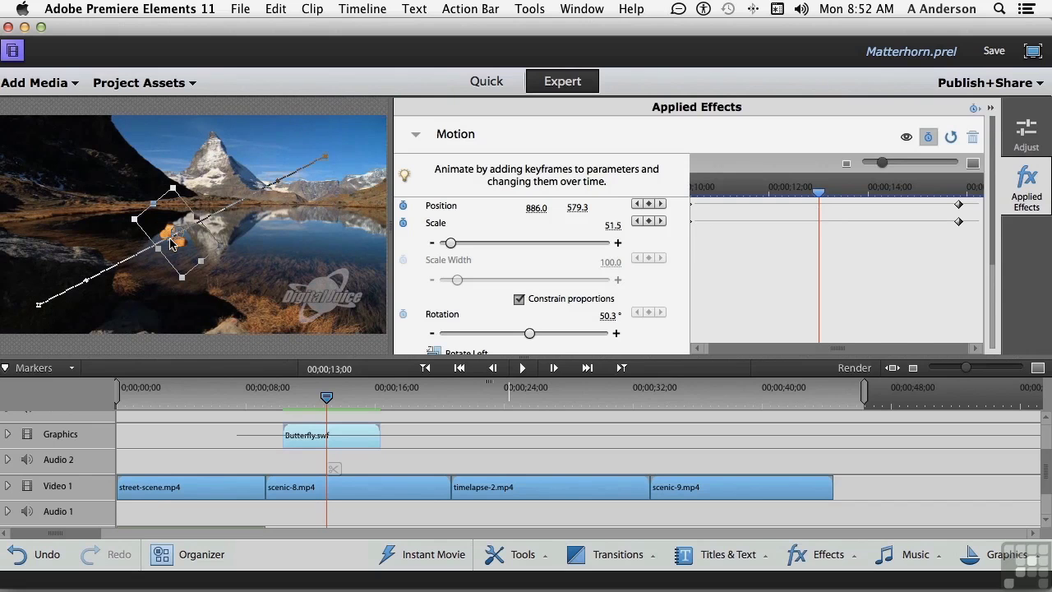
{"action": "left_click_drag", "start_coordinate": [171, 241], "coordinate": [177, 207]}
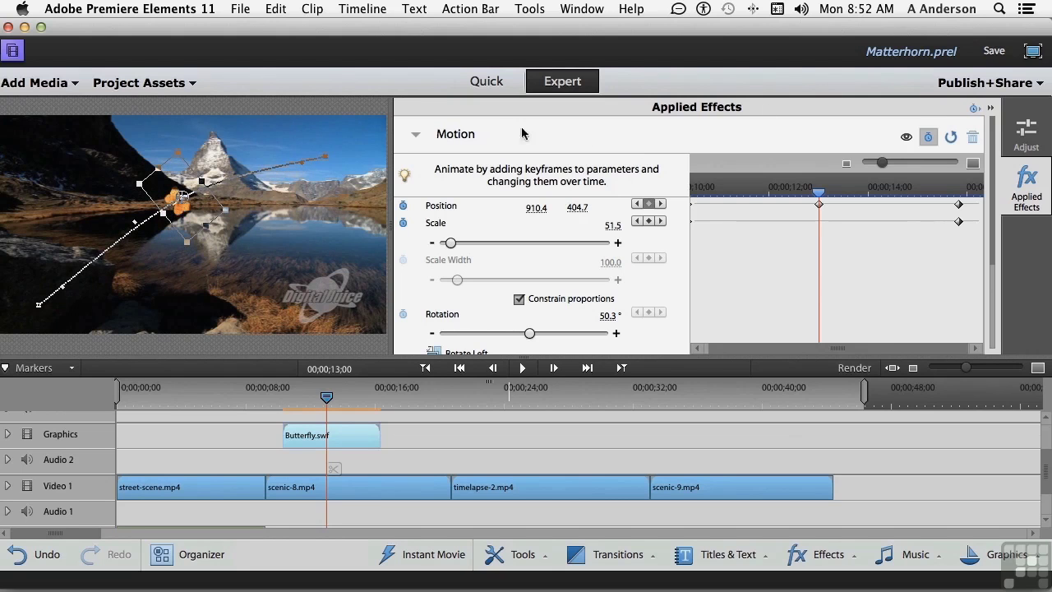
{"action": "left_click", "coordinate": [1022, 191]}
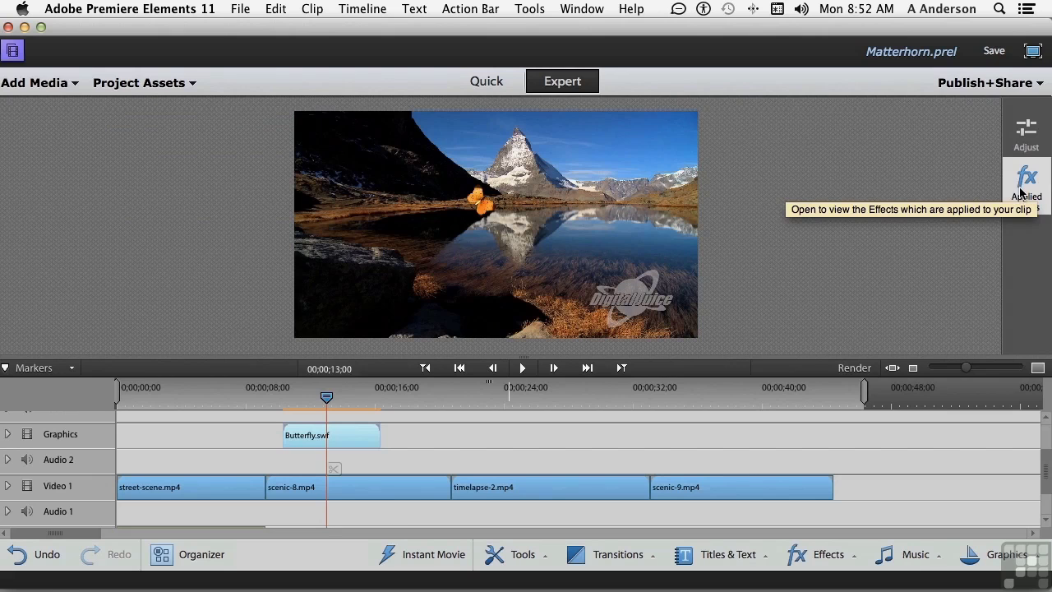
- Render the butterfly's curved flight, preview it from about 8 seconds, and save Matterhorn.prel
{"action": "left_click", "coordinate": [850, 369]}
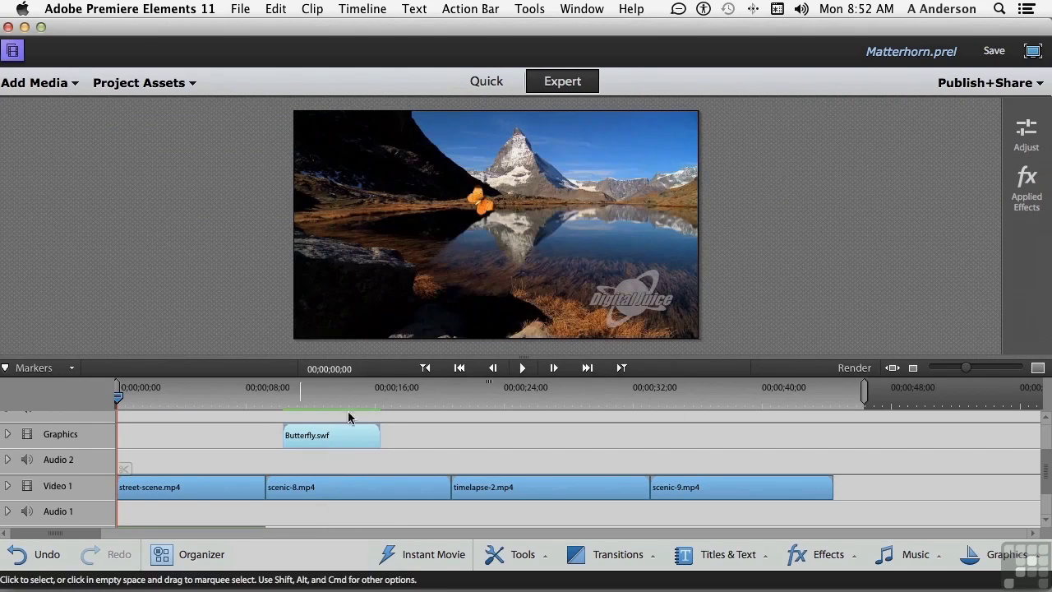
{"action": "key", "text": "space"}
{"action": "left_click", "coordinate": [260, 396]}
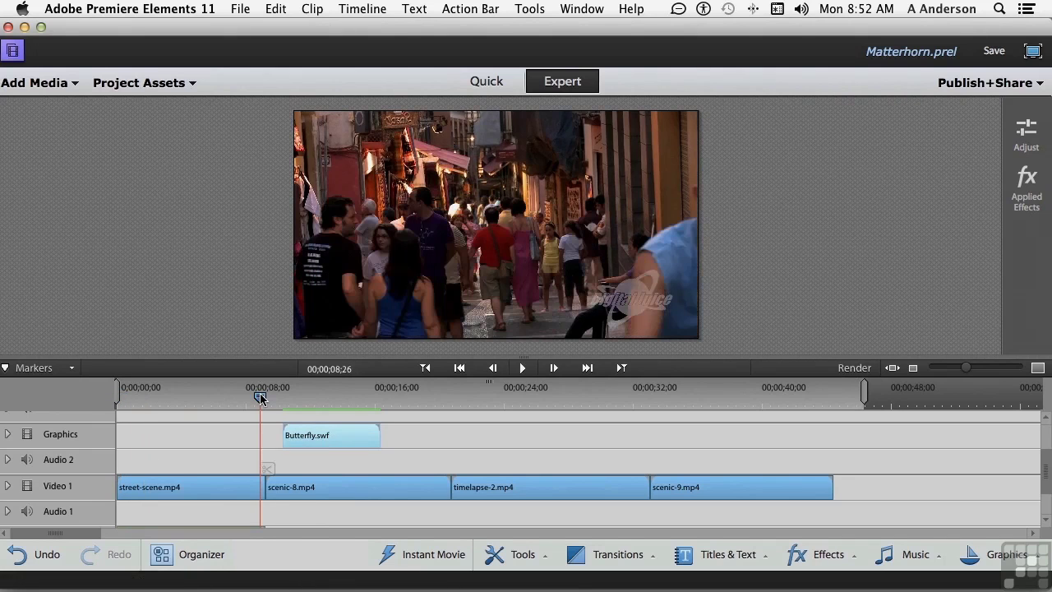
{"action": "key", "text": "space"}
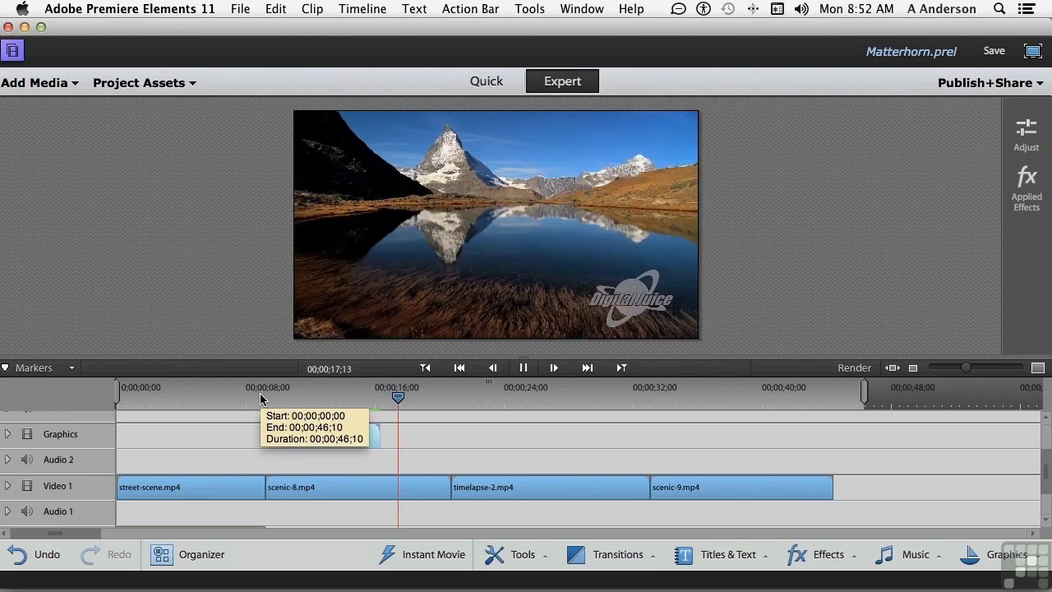
{"action": "key", "text": "space"}
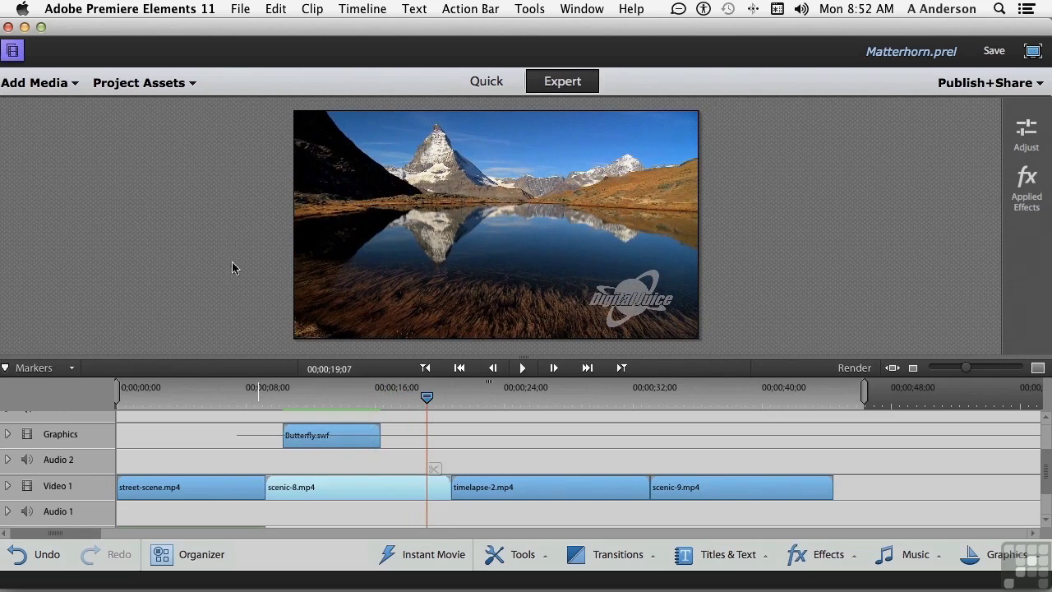
{"action": "left_click", "coordinate": [241, 10]}
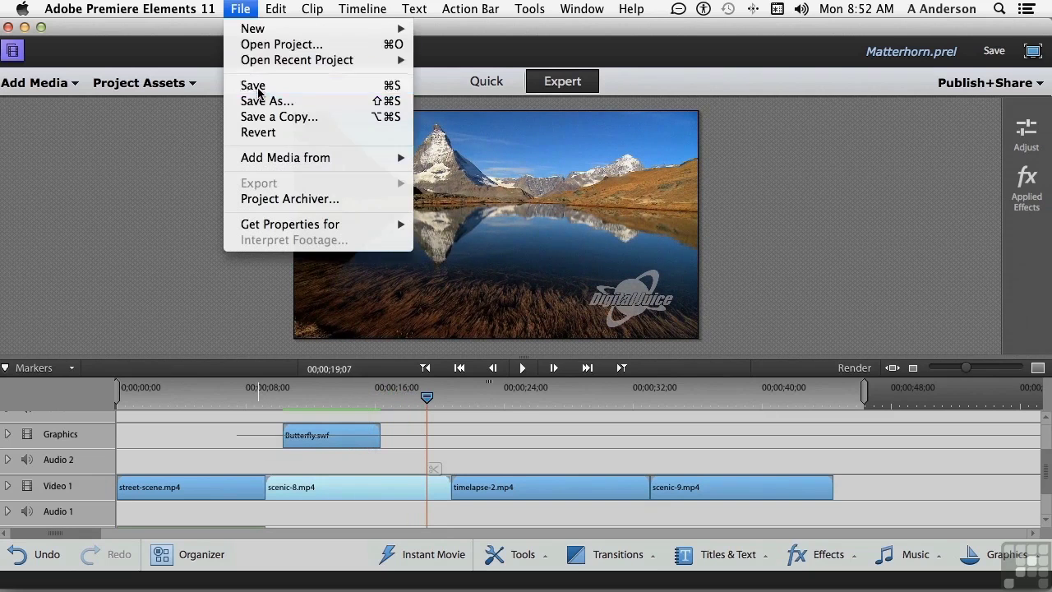
{"action": "left_click", "coordinate": [250, 86]}
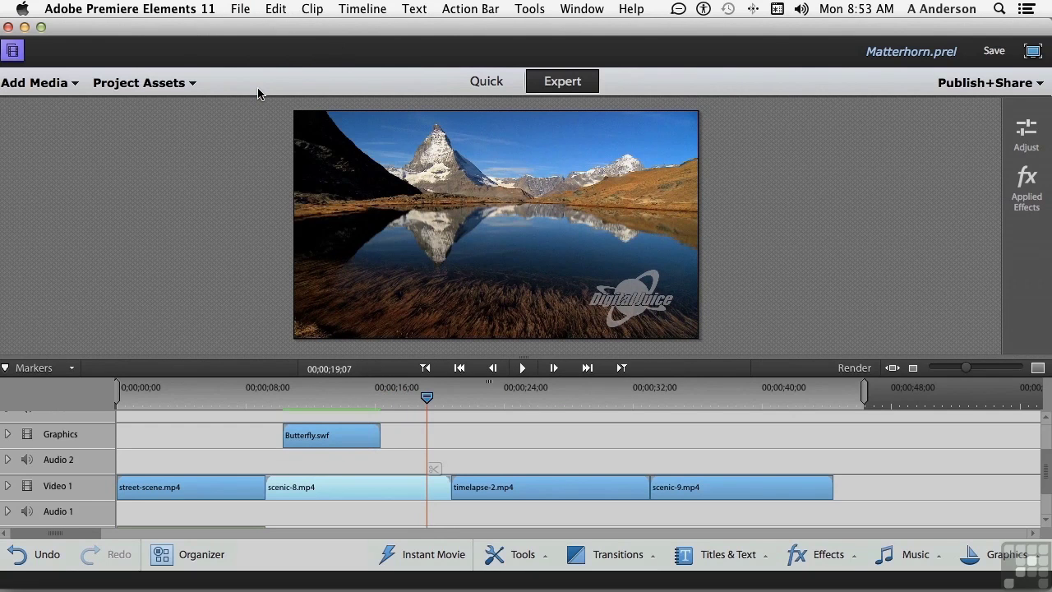